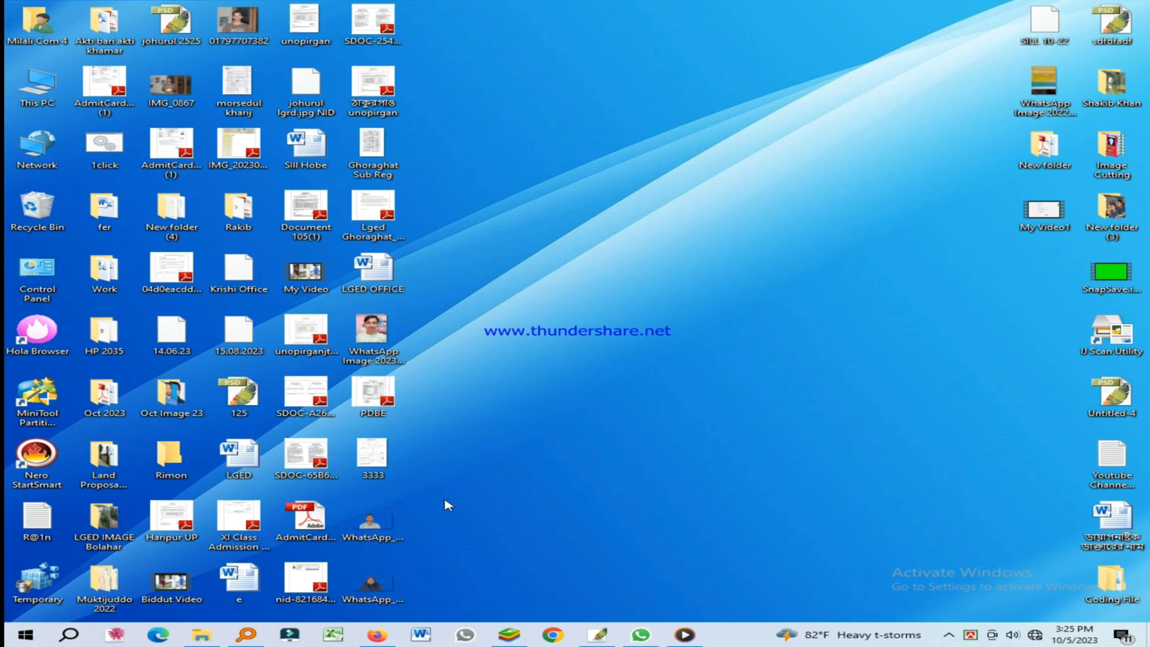
# Step: Open the two cut-out portraits from the desktop in Photoshop and arrange their windows apart, shifting the man's portrait slightly within its canvas
pyautogui.moveTo(449, 506); pyautogui.dragTo(362, 605)
pyautogui.moveTo(372, 530); pyautogui.dragTo(341, 279)
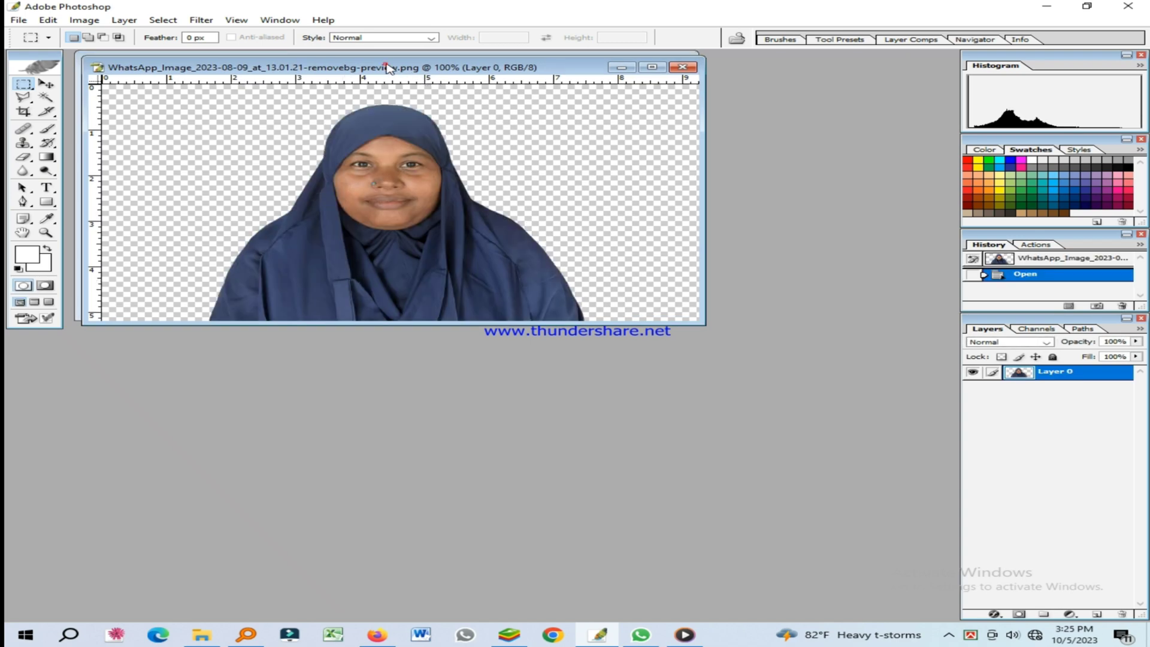
pyautogui.moveTo(388, 68); pyautogui.dragTo(691, 180)
pyautogui.click(439, 123)
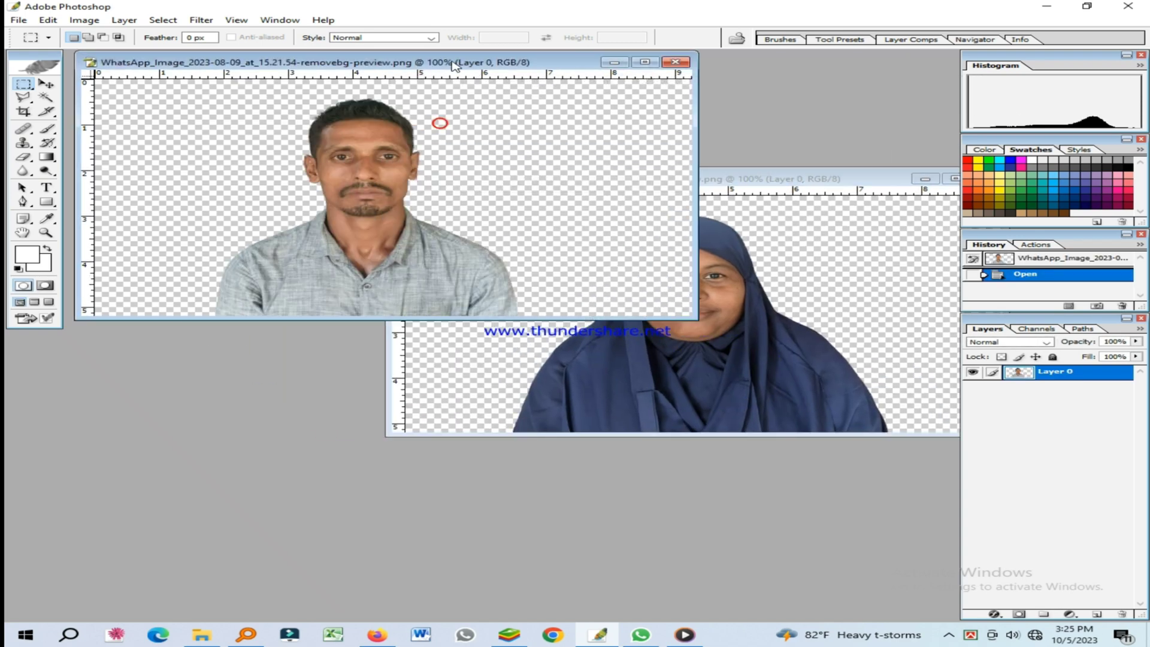
pyautogui.moveTo(454, 66); pyautogui.dragTo(381, 130)
pyautogui.click(42, 85)
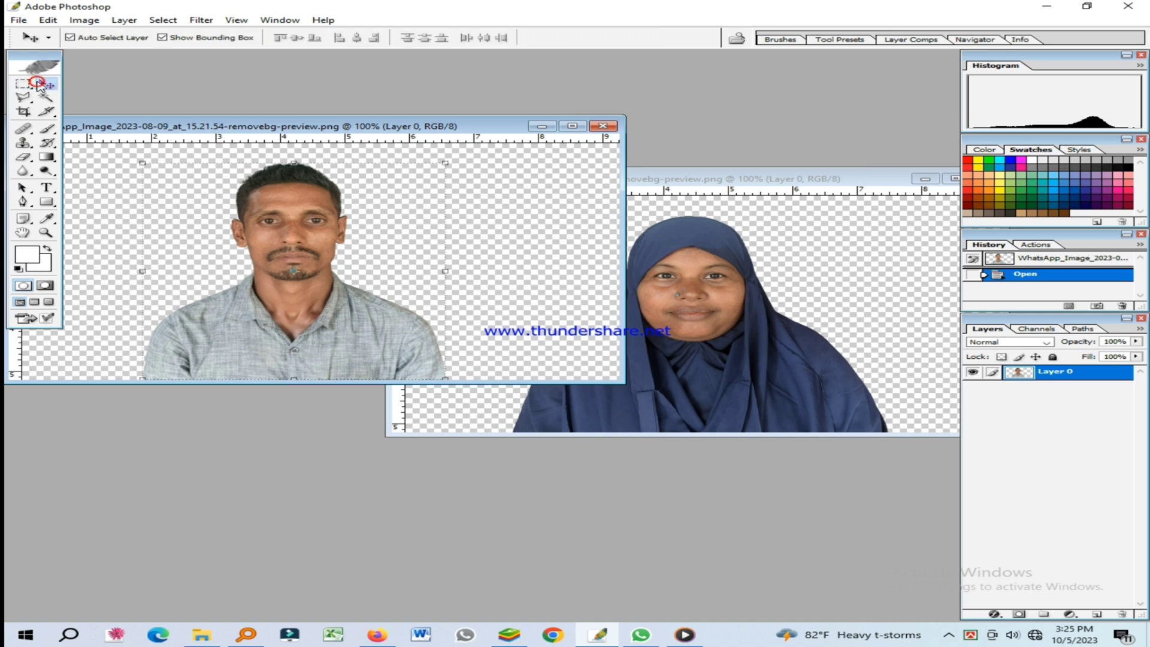
pyautogui.moveTo(316, 241)
pyautogui.mouseDown()
pyautogui.moveTo(407, 241)
pyautogui.moveTo(323, 241)
pyautogui.mouseUp()
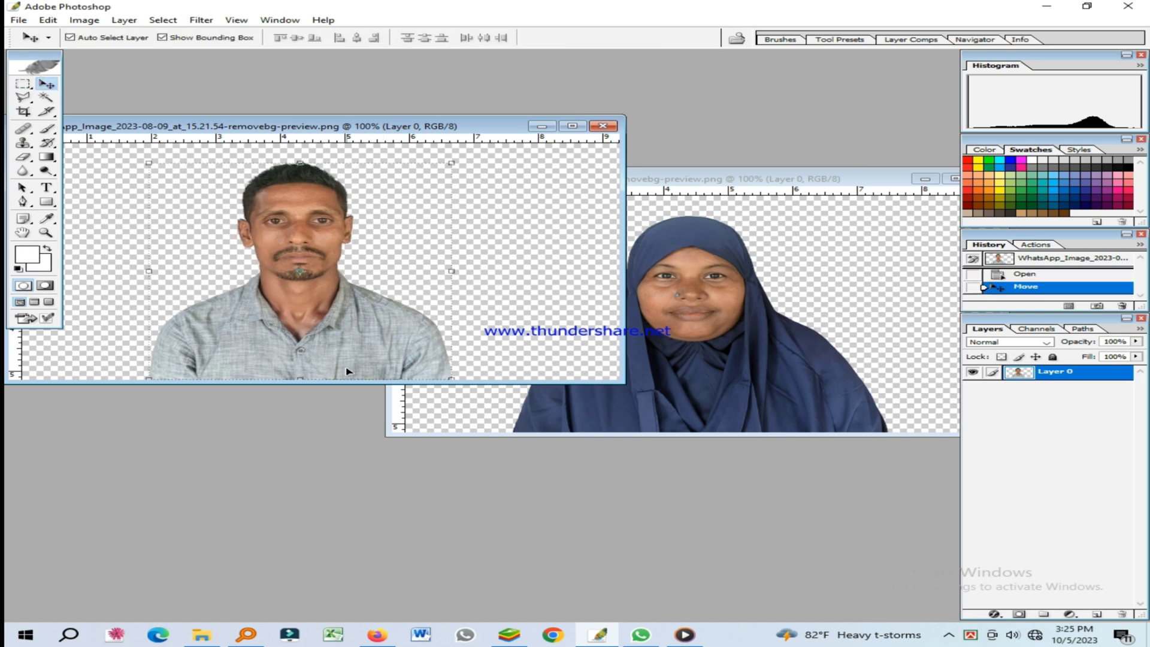
# Step: Create a new A4 document at 300 pixels/inch with a white background and move its window below the portraits
pyautogui.hotkey('ctrl', 'n')
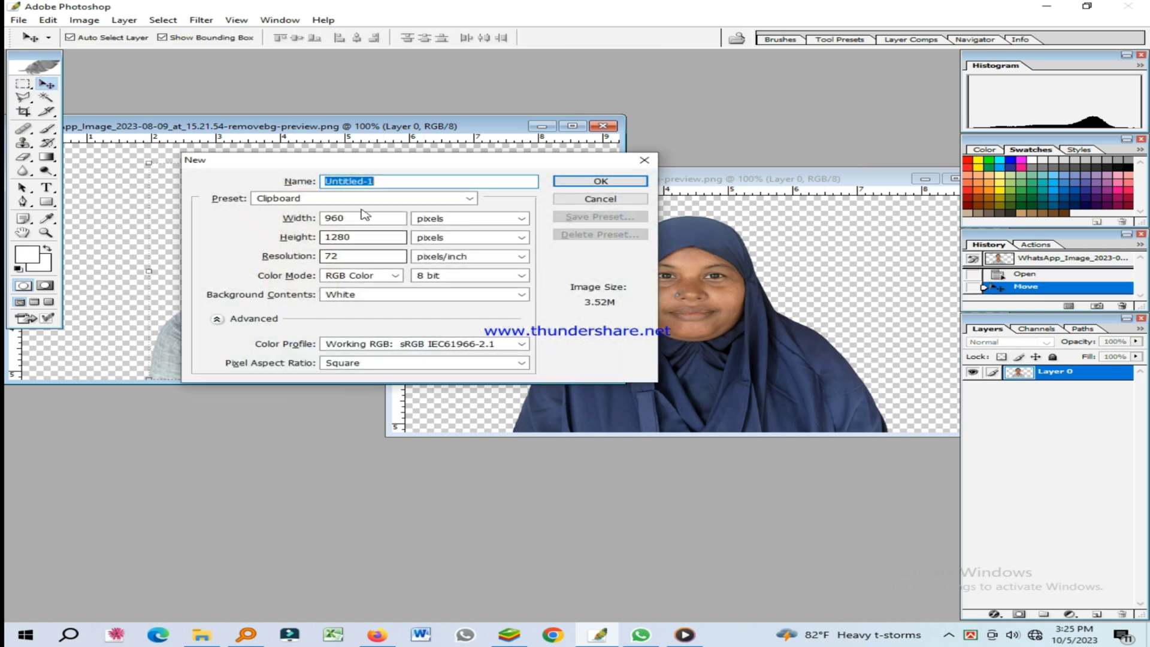
pyautogui.click(444, 198)
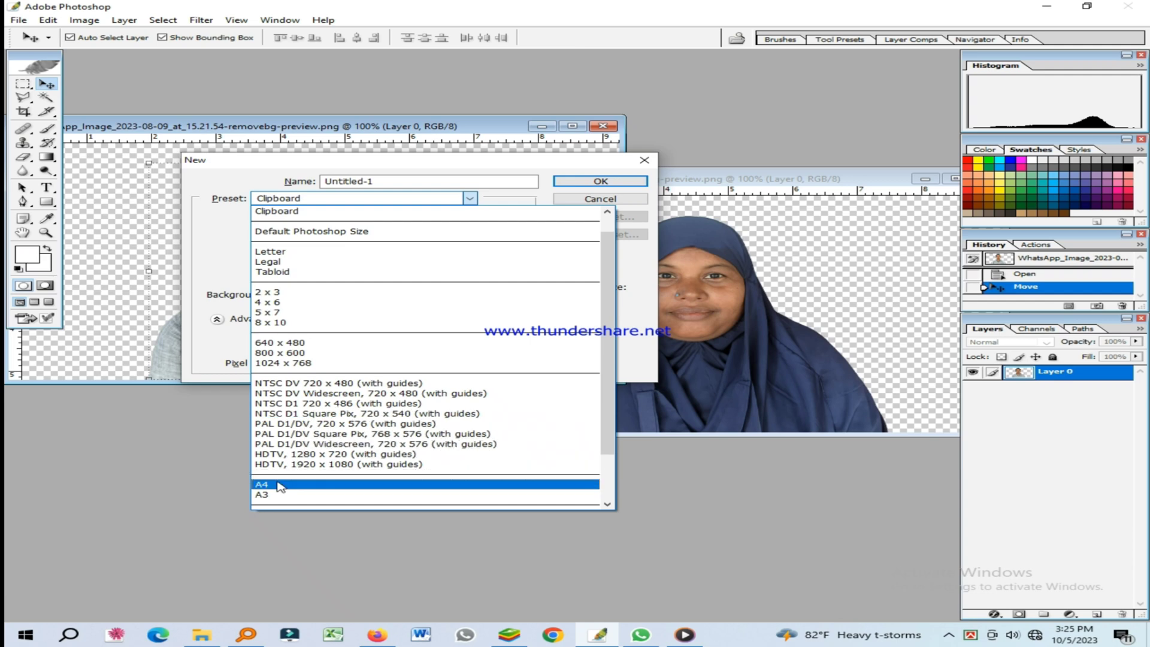
pyautogui.click(279, 484)
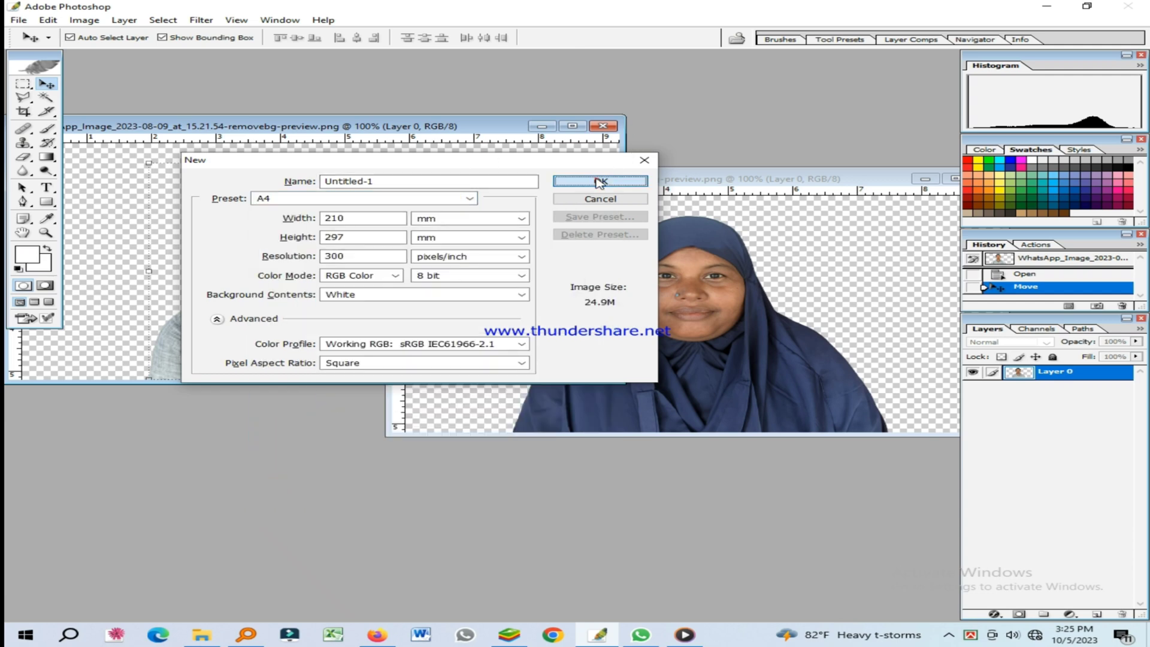
pyautogui.click(600, 181)
pyautogui.moveTo(286, 77); pyautogui.dragTo(437, 301)
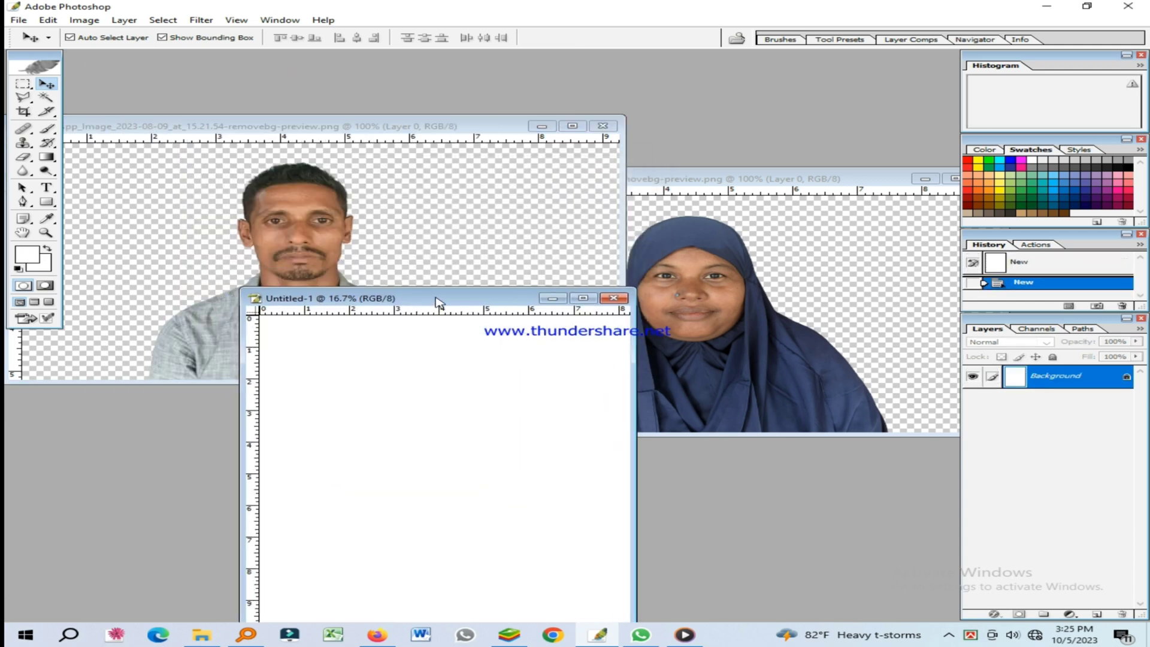
# Step: Set the background colour to the light blue swatch with RGB 0, 174, 239
pyautogui.click(51, 270)
pyautogui.click(1053, 191)
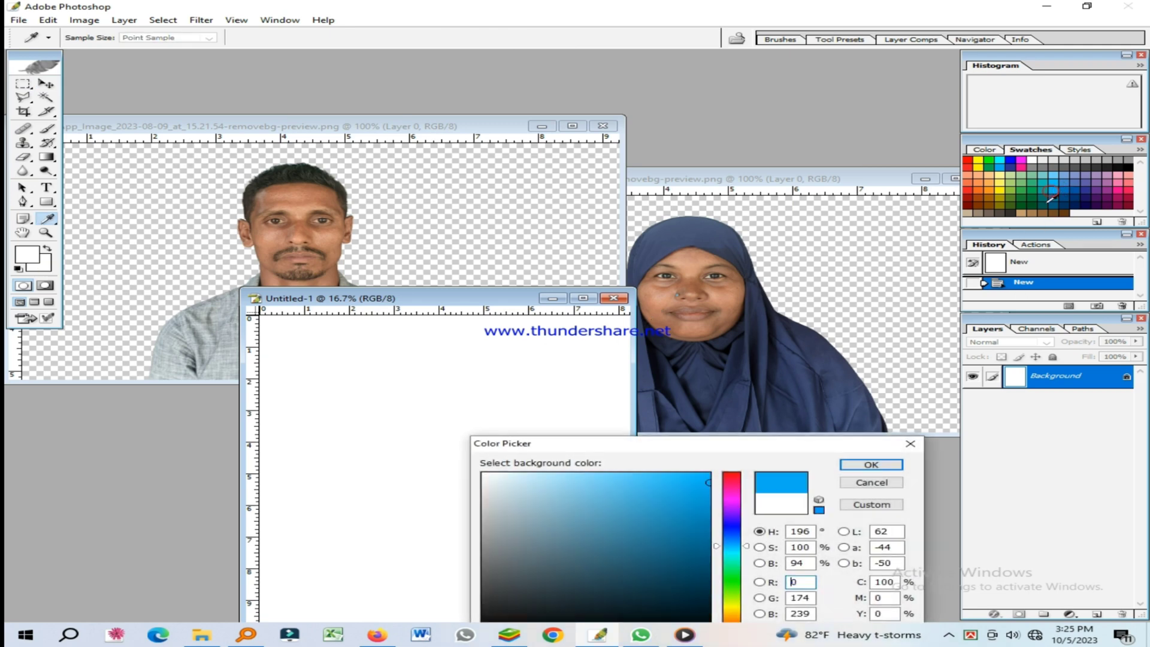
pyautogui.click(870, 466)
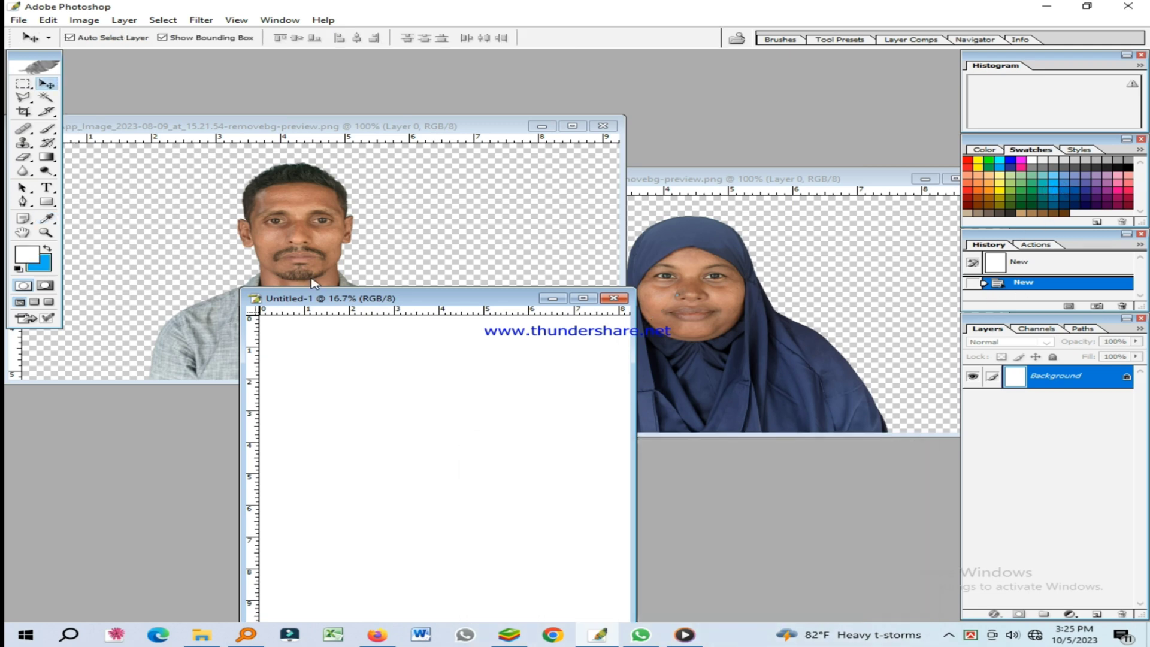
# Step: Select the blank A4 canvas with the Magic Wand, clear it to the blue background colour and deselect
pyautogui.moveTo(350, 300); pyautogui.dragTo(399, 175)
pyautogui.click(47, 99)
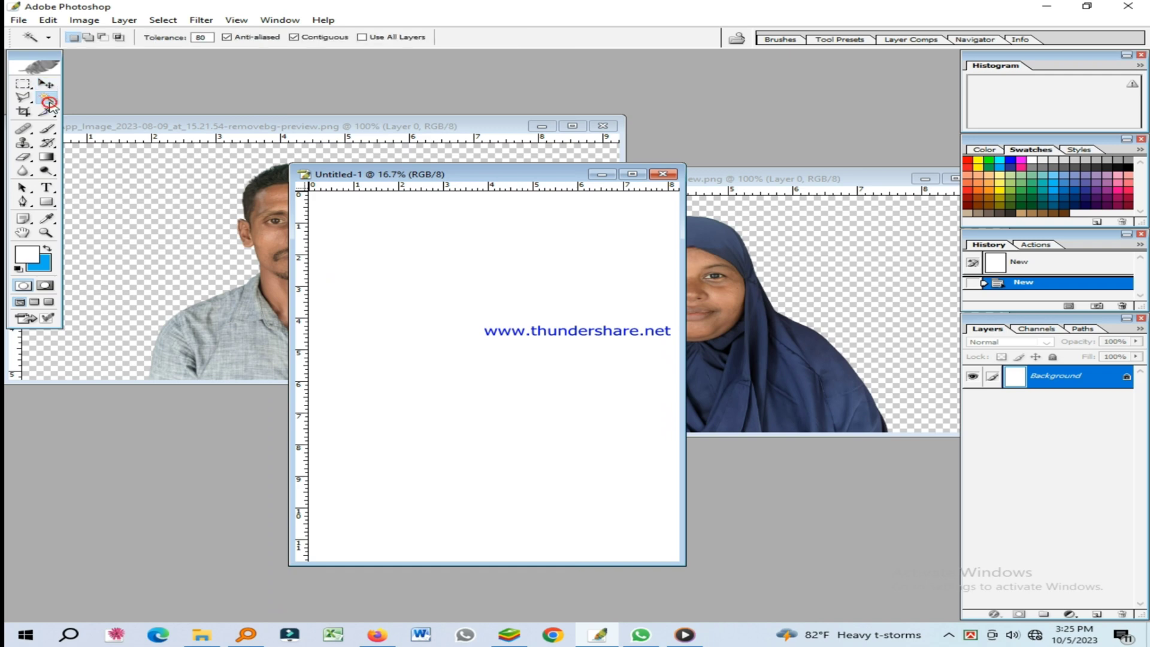
pyautogui.click(449, 264)
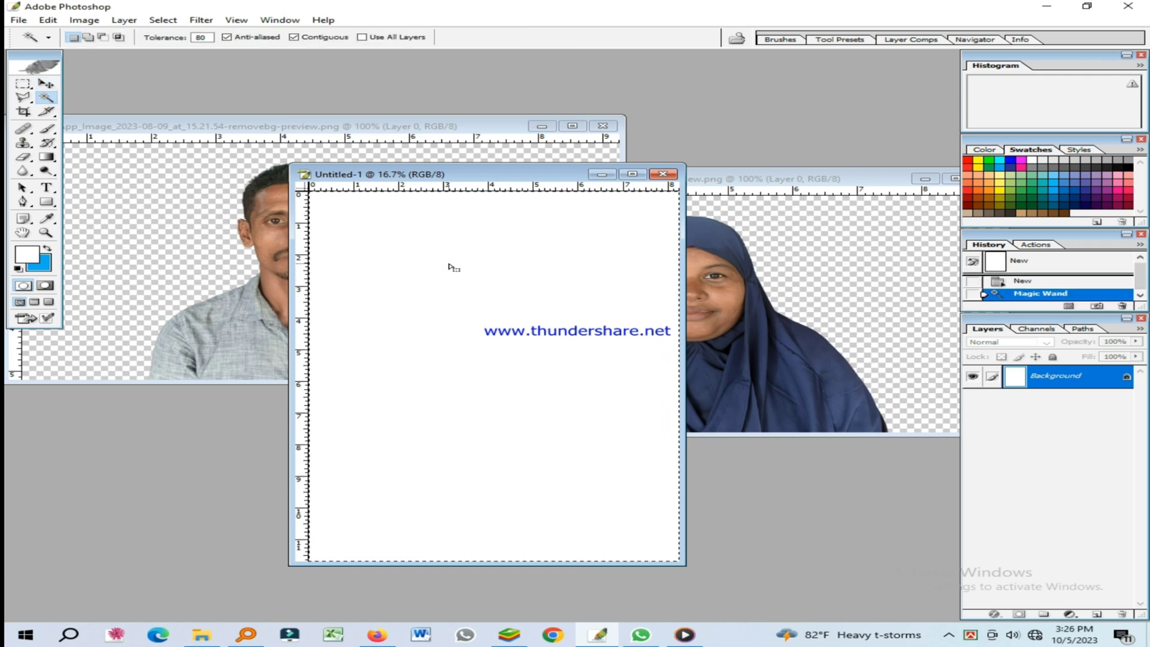
pyautogui.press('Delete')
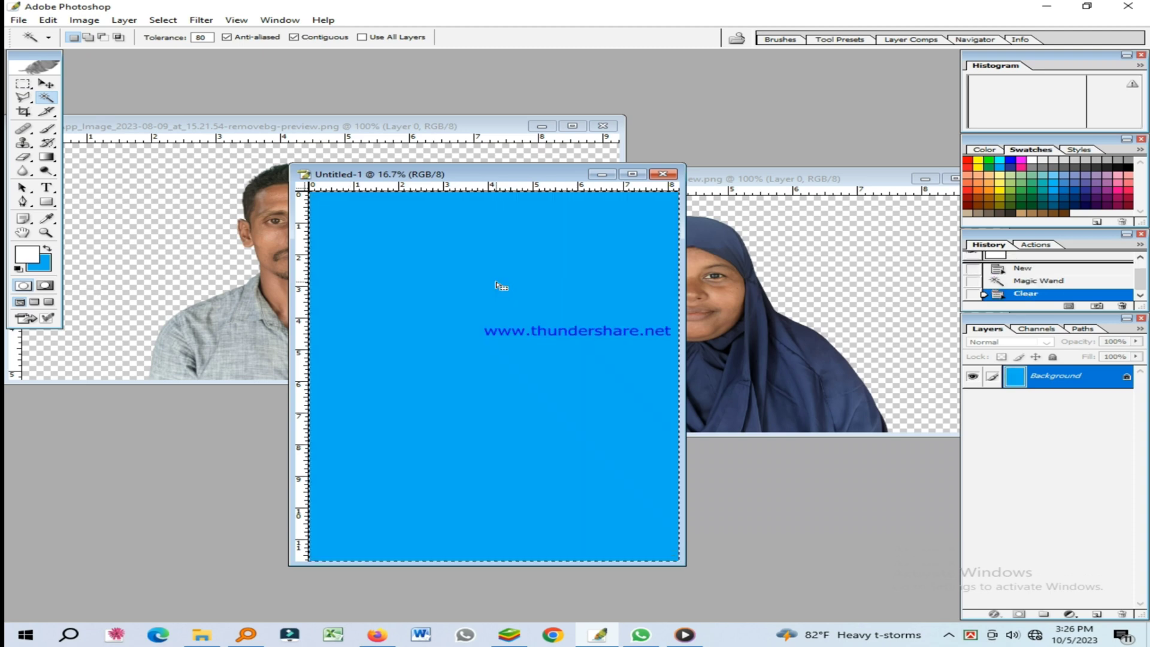
pyautogui.hotkey('ctrl', 'd')
# Step: Copy the man's cut-out portrait into the blue document and close its source image without saving
pyautogui.click(45, 84)
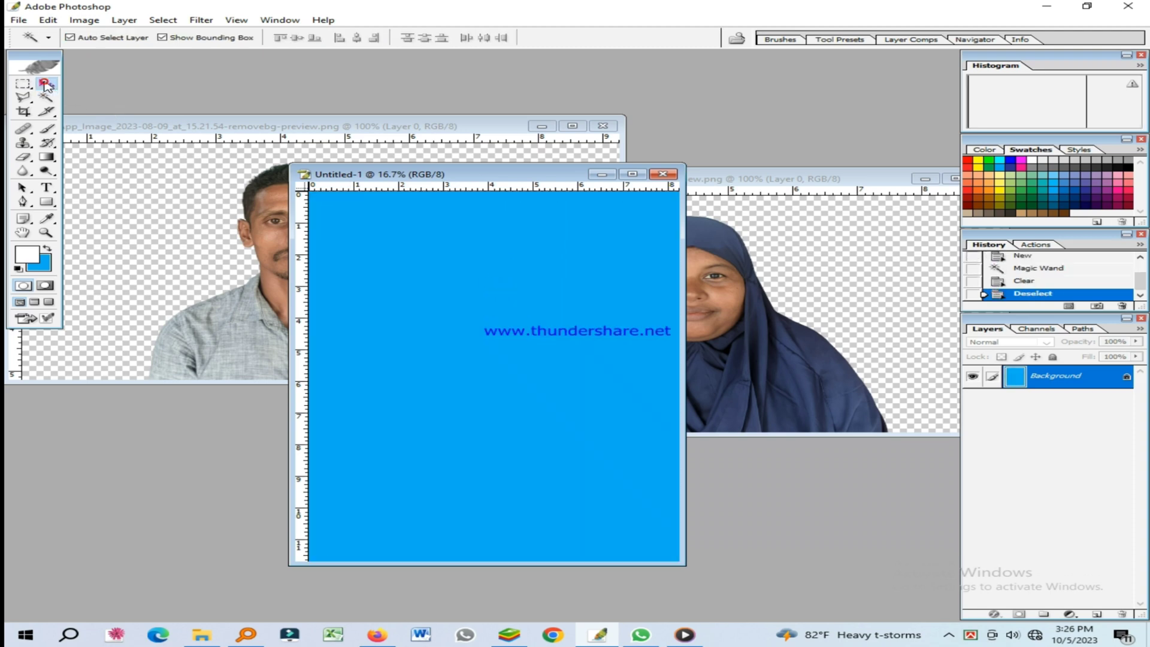
pyautogui.click(172, 155)
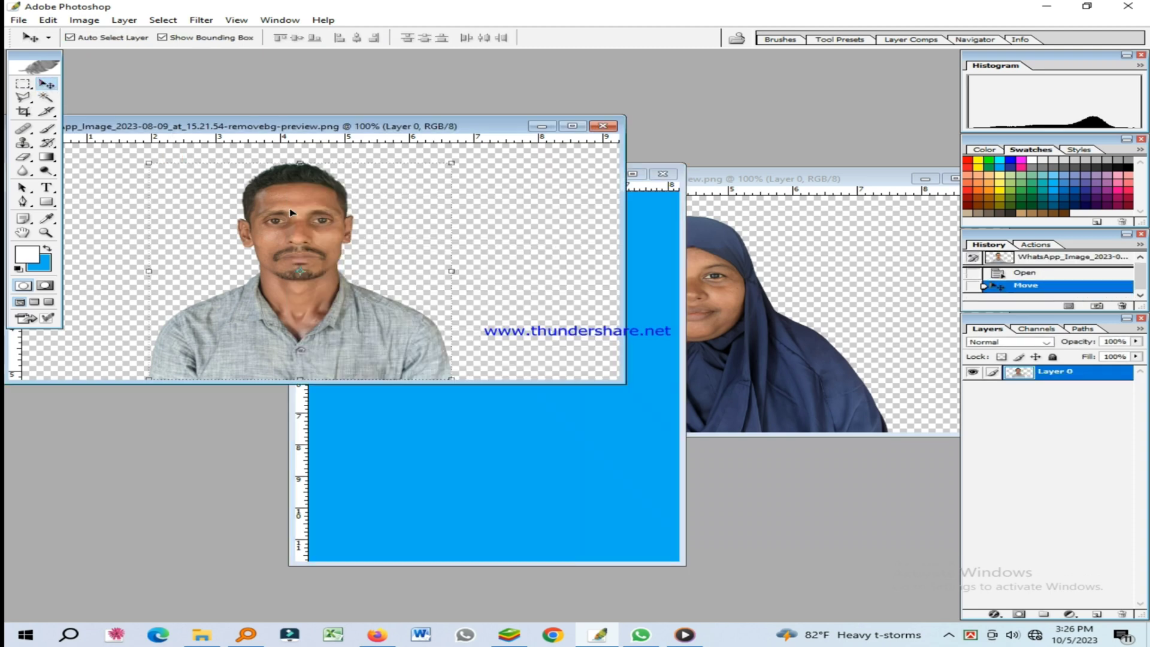
pyautogui.moveTo(290, 208); pyautogui.dragTo(487, 420)
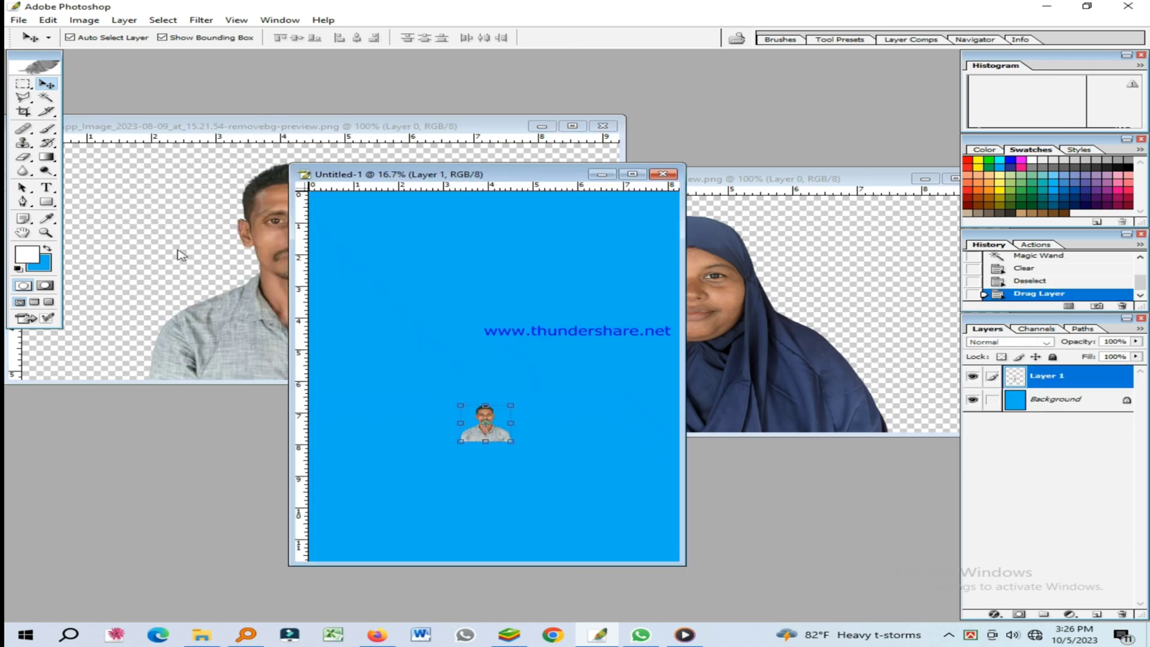
pyautogui.click(166, 243)
pyautogui.click(603, 126)
pyautogui.click(579, 247)
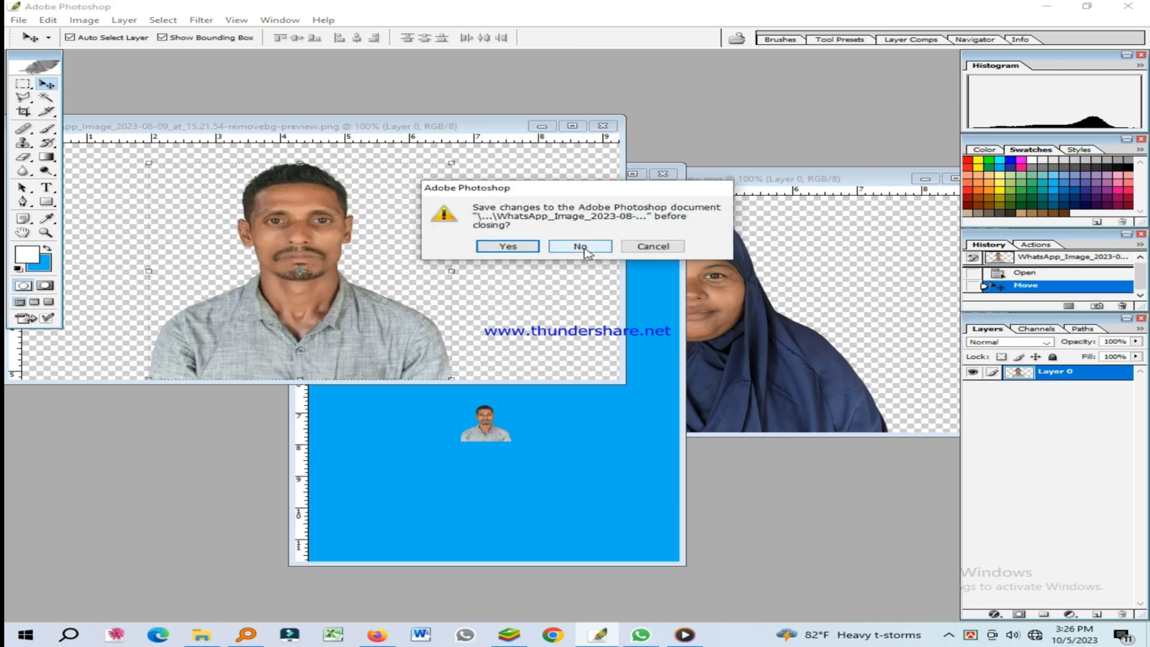
# Step: Maximize the blue document and enlarge the man's portrait to span most of the canvas width
pyautogui.click(630, 174)
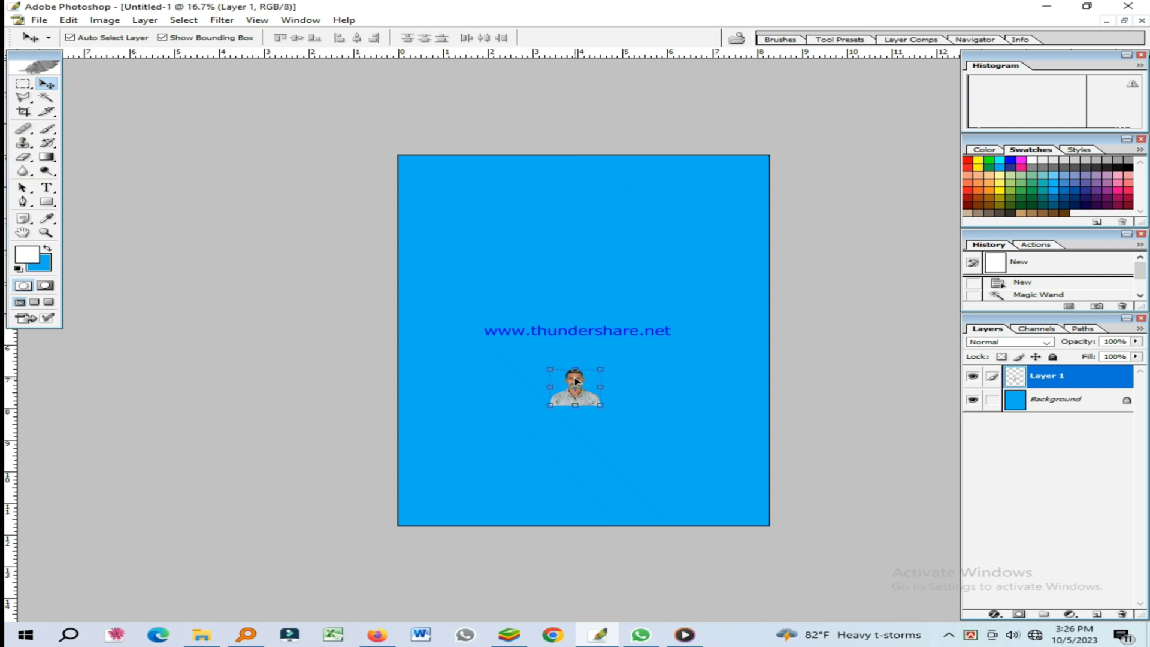
pyautogui.moveTo(548, 368); pyautogui.dragTo(426, 243)
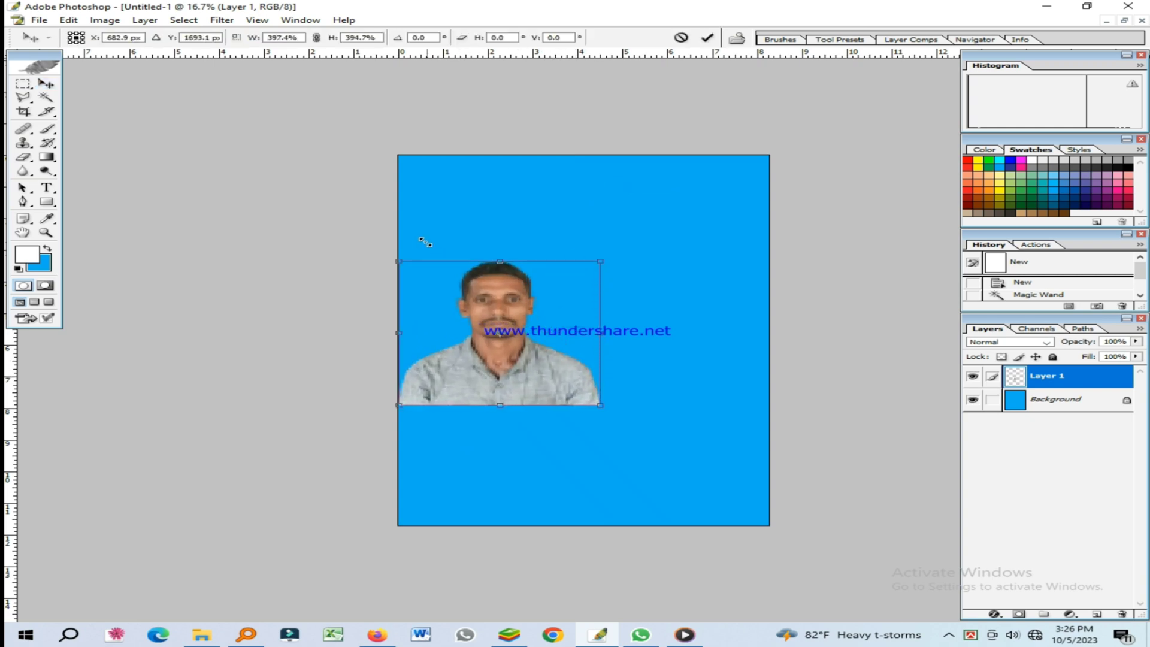
pyautogui.moveTo(605, 254); pyautogui.dragTo(745, 215)
pyautogui.press('Return')
pyautogui.hotkey('ctrl', '+')
# Step: Crop the document around the man's head and shoulders to 1.5 × 1.85 in at 300 pixels/inch
pyautogui.click(24, 111)
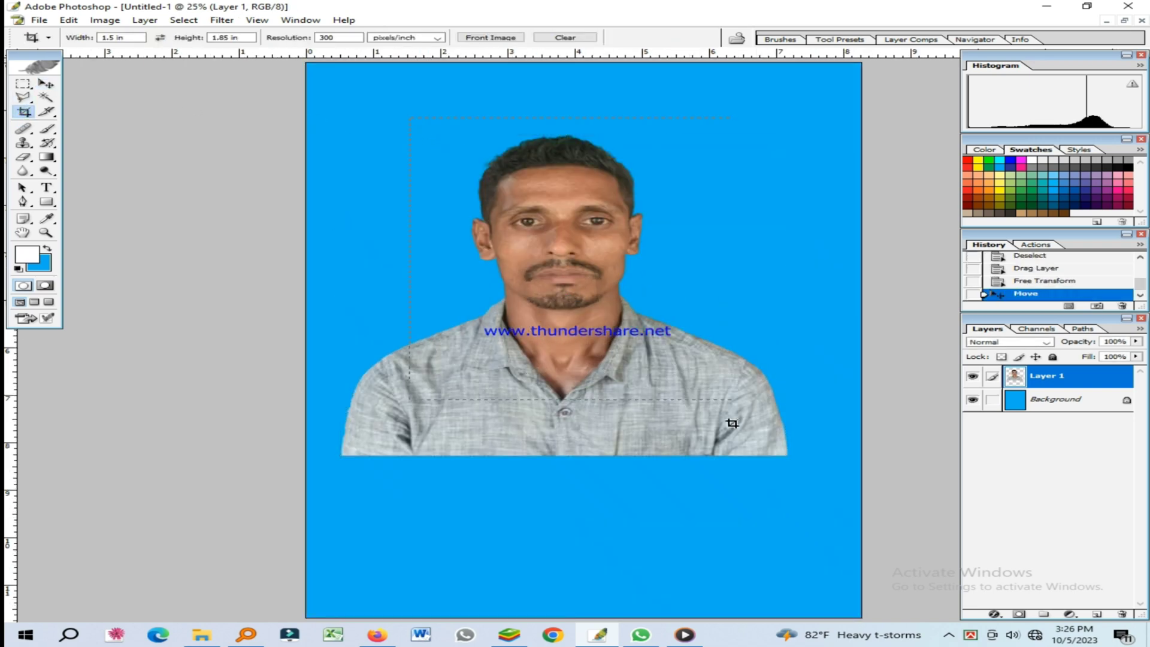
pyautogui.moveTo(788, 476); pyautogui.dragTo(784, 473)
pyautogui.moveTo(695, 371); pyautogui.dragTo(668, 374)
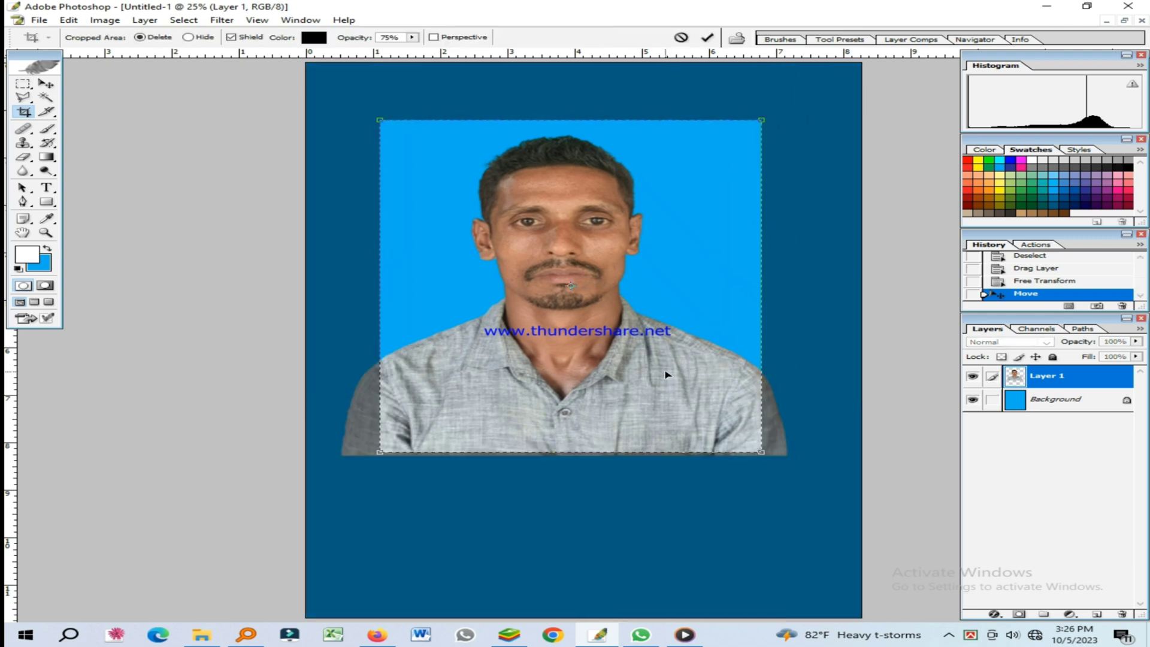
pyautogui.press('Return')
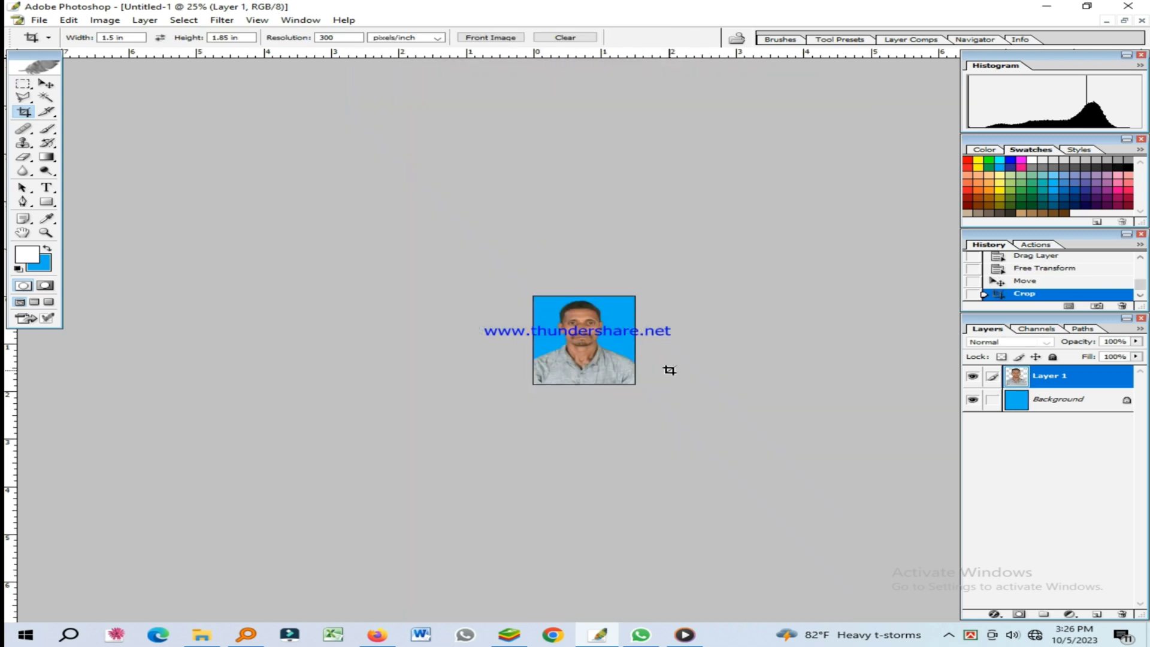
pyautogui.hotkey('ctrl', '0')
pyautogui.hotkey('ctrl', '0')
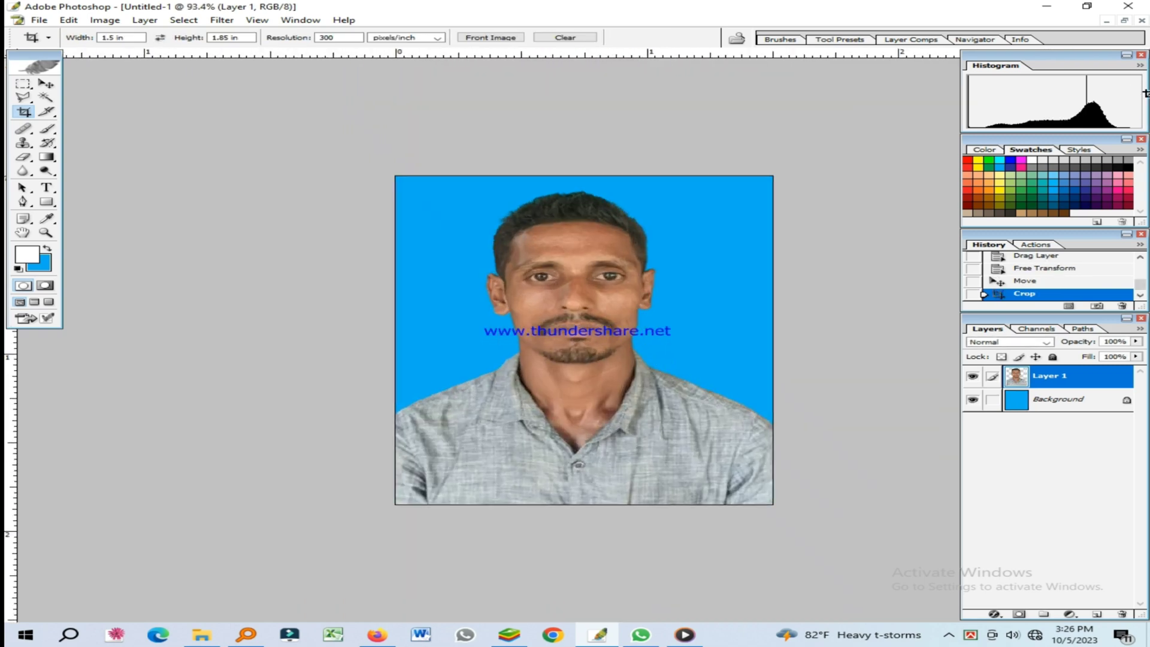
# Step: Restore the cropped photo to a floating window, move it aside and activate the woman's portrait
pyautogui.click(1124, 20)
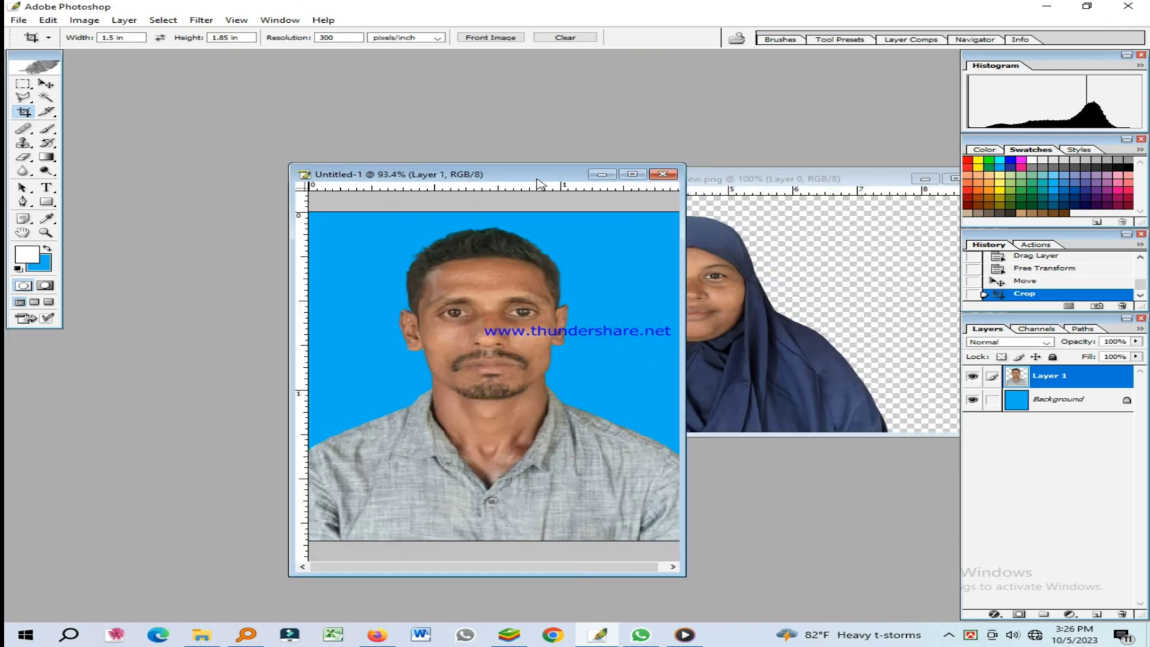
pyautogui.moveTo(538, 181); pyautogui.dragTo(329, 113)
pyautogui.click(677, 295)
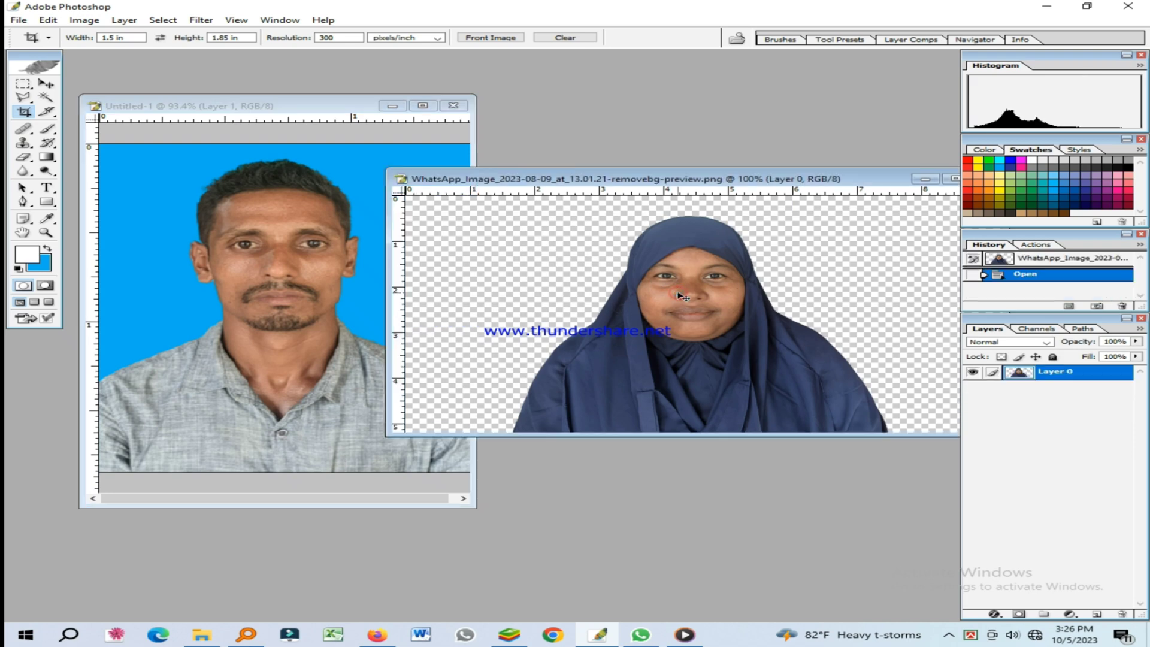
# Step: Create a second A4 document at 300 pixels/inch with a white background
pyautogui.hotkey('ctrl', 'n')
pyautogui.click(398, 198)
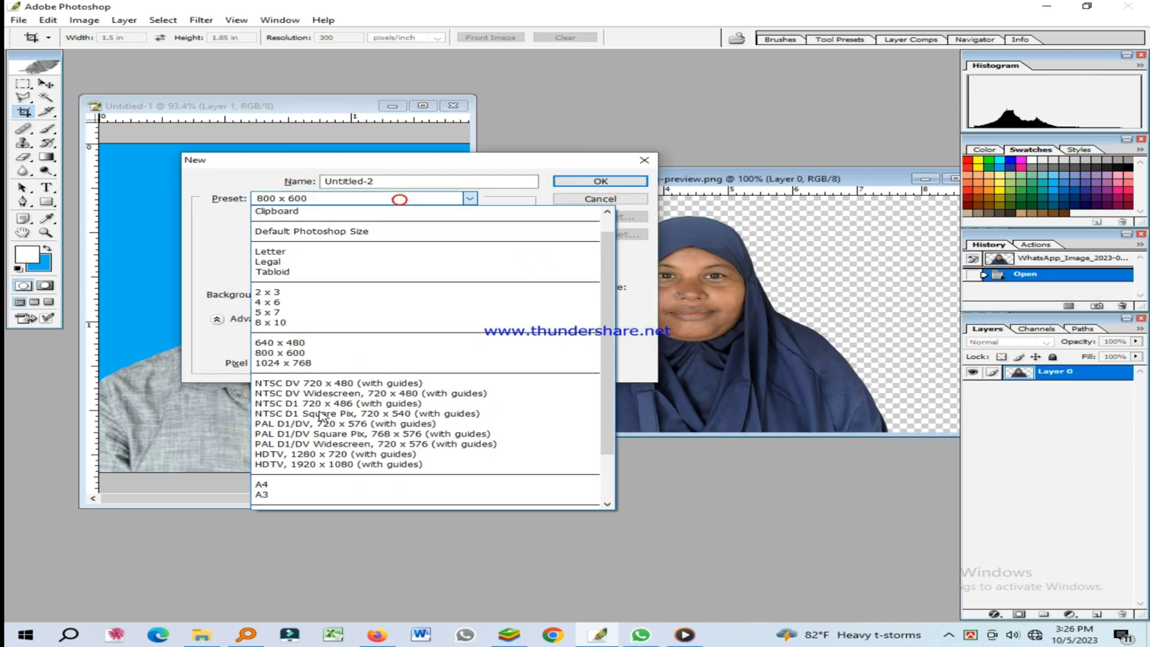
pyautogui.click(290, 482)
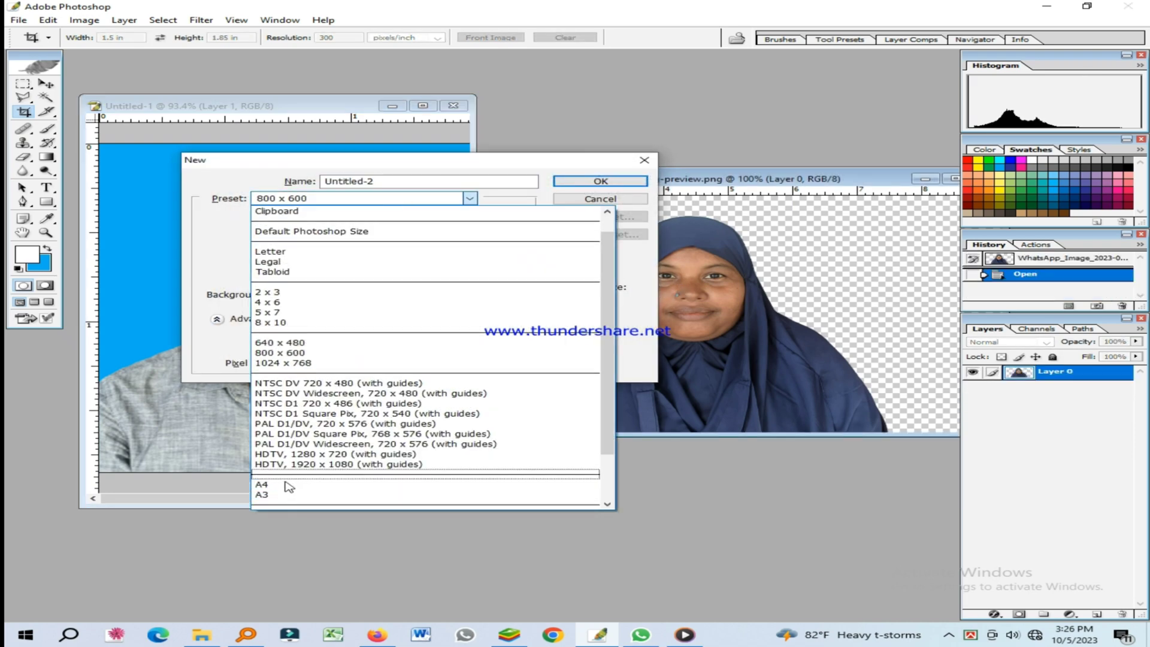
pyautogui.click(286, 484)
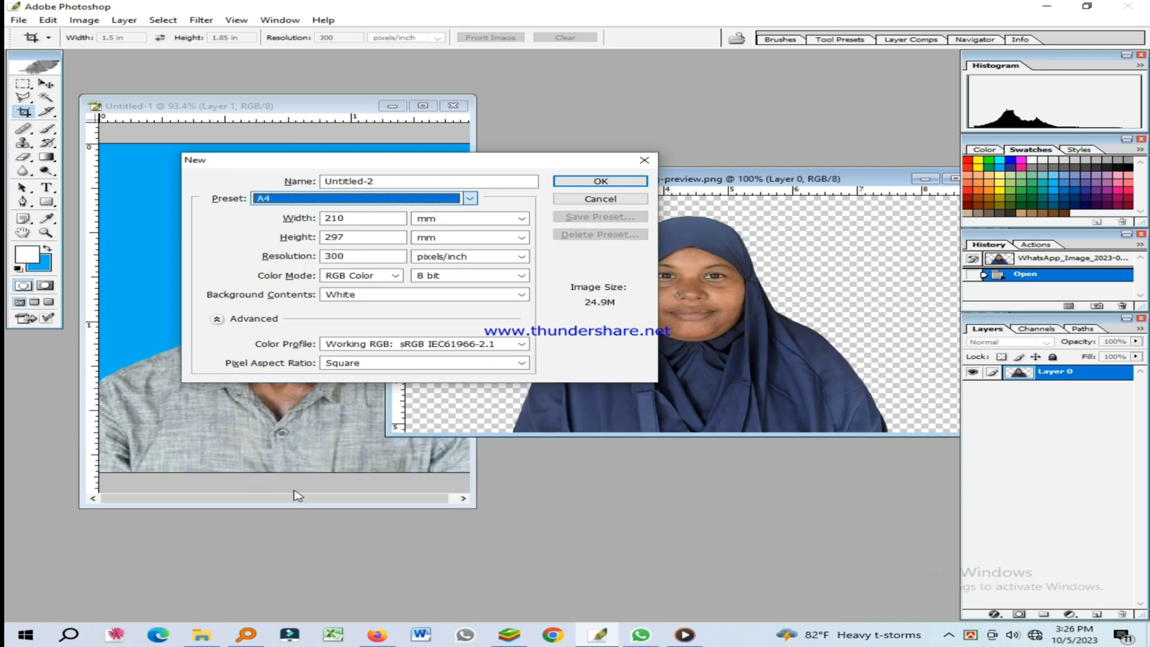
pyautogui.press('Return')
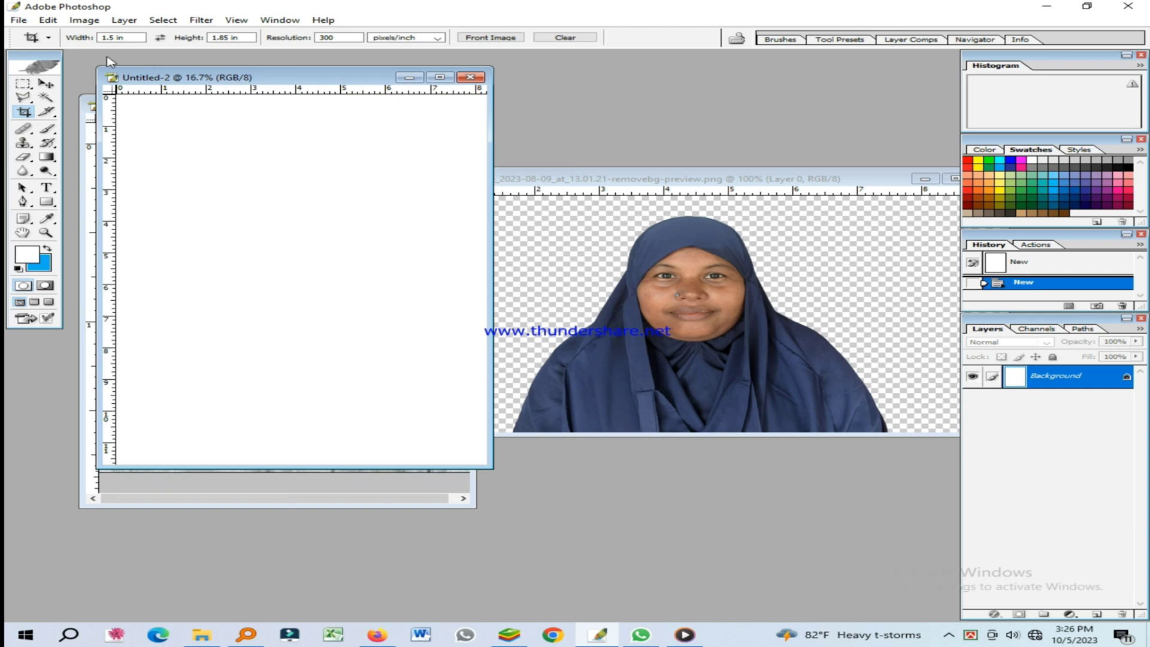
# Step: Select the second A4 document's white canvas with the Magic Wand, clear it to blue and deselect
pyautogui.click(47, 97)
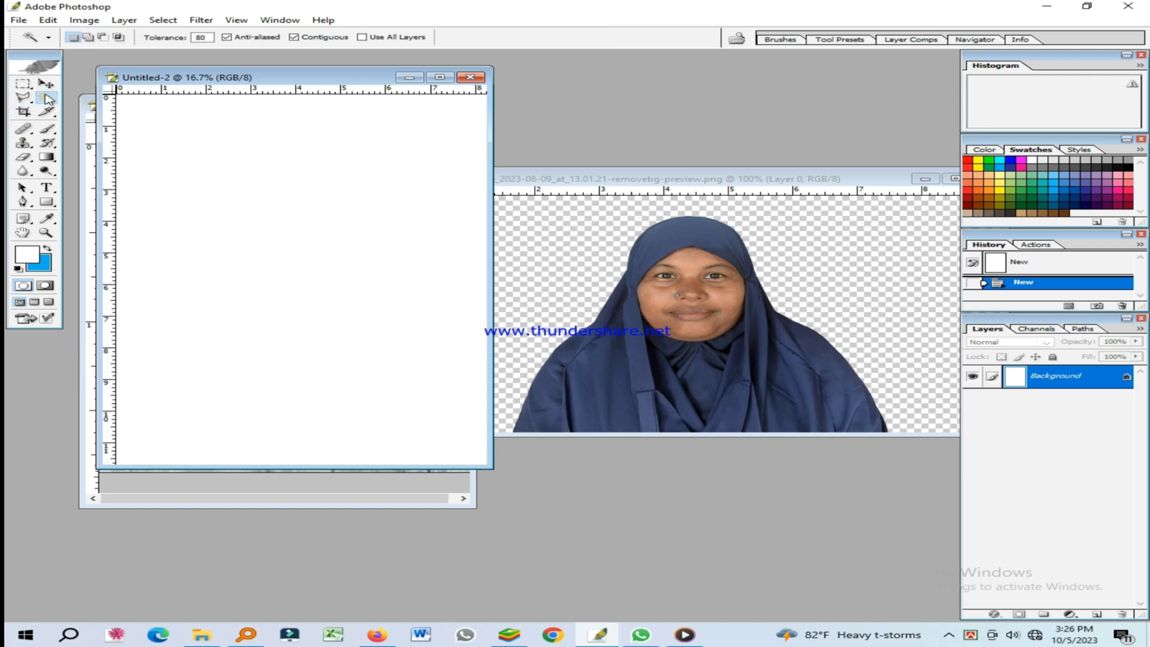
pyautogui.click(230, 127)
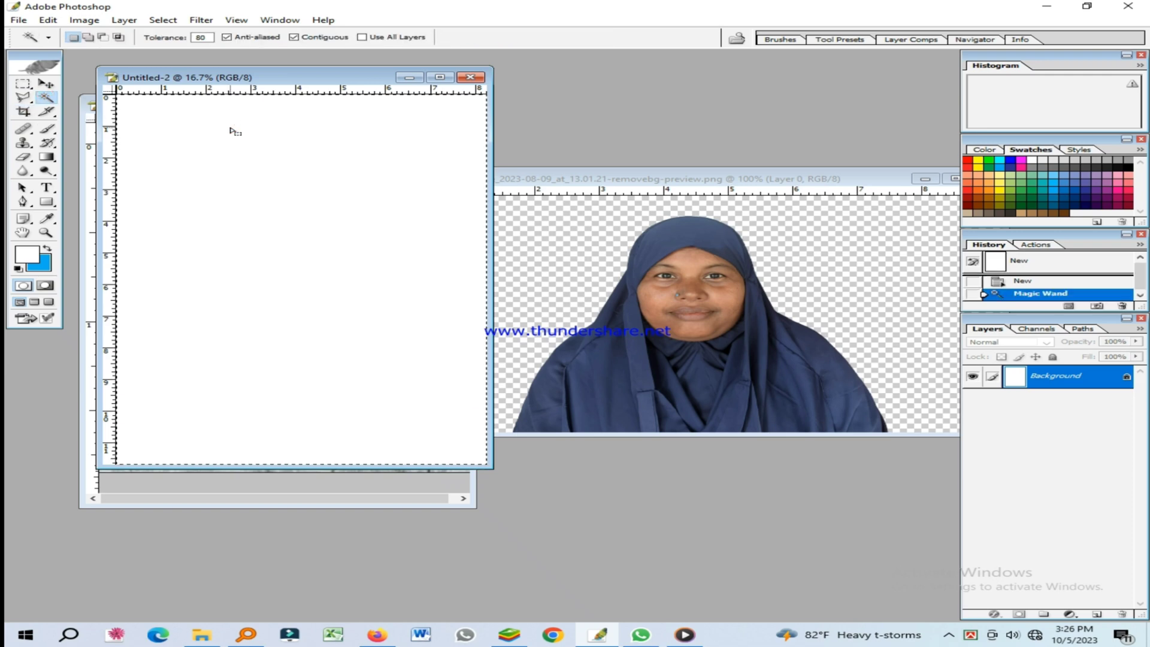
pyautogui.press('Delete')
pyautogui.hotkey('ctrl', 'd')
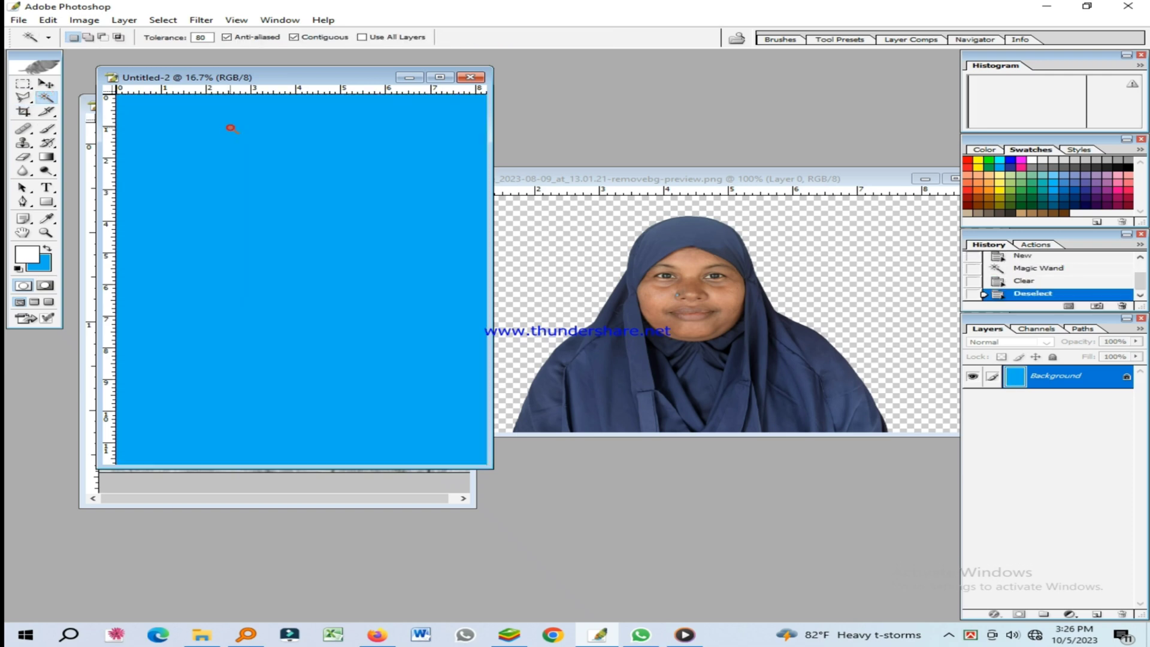
# Step: Copy the woman's cut-out portrait into the second blue document and close its source image
pyautogui.click(46, 83)
pyautogui.click(529, 247)
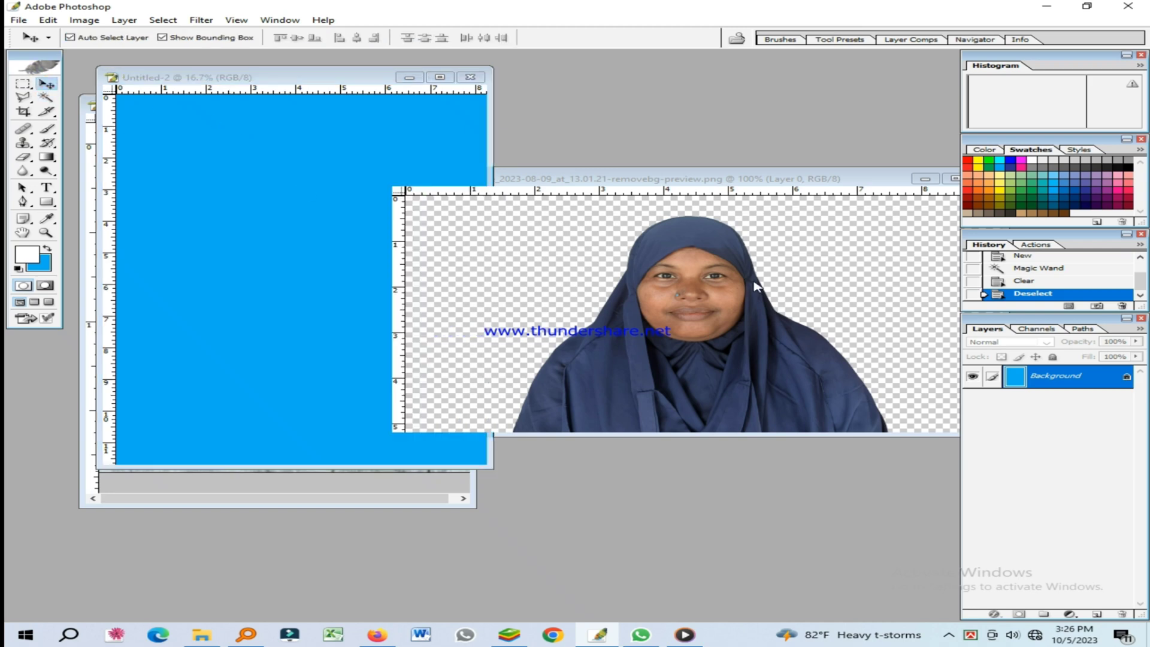
pyautogui.moveTo(740, 292); pyautogui.dragTo(334, 188)
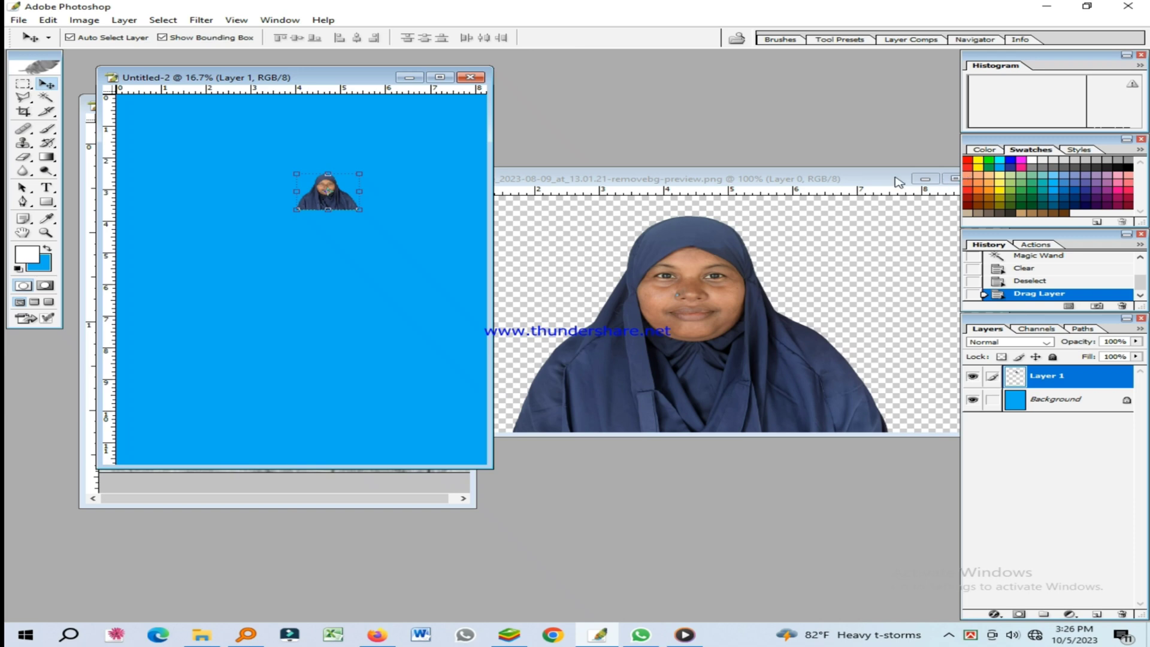
pyautogui.moveTo(873, 177); pyautogui.dragTo(723, 241)
pyautogui.click(836, 243)
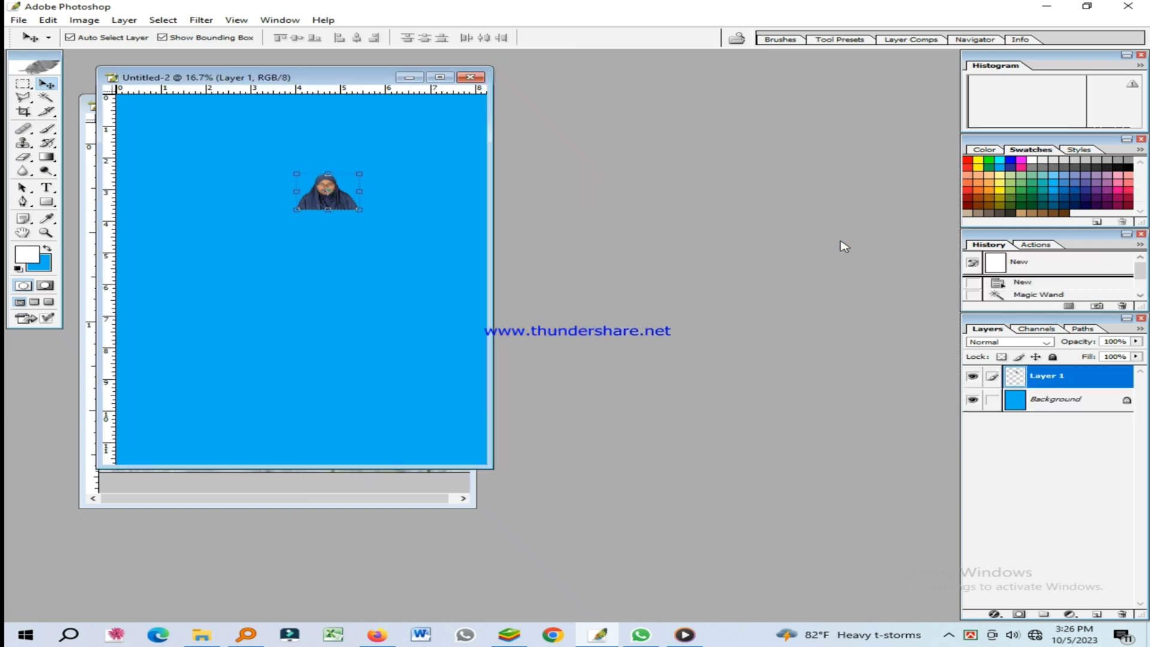
# Step: Enlarge the woman's portrait to about 526% and centre it across the width of the maximized blue document
pyautogui.click(439, 77)
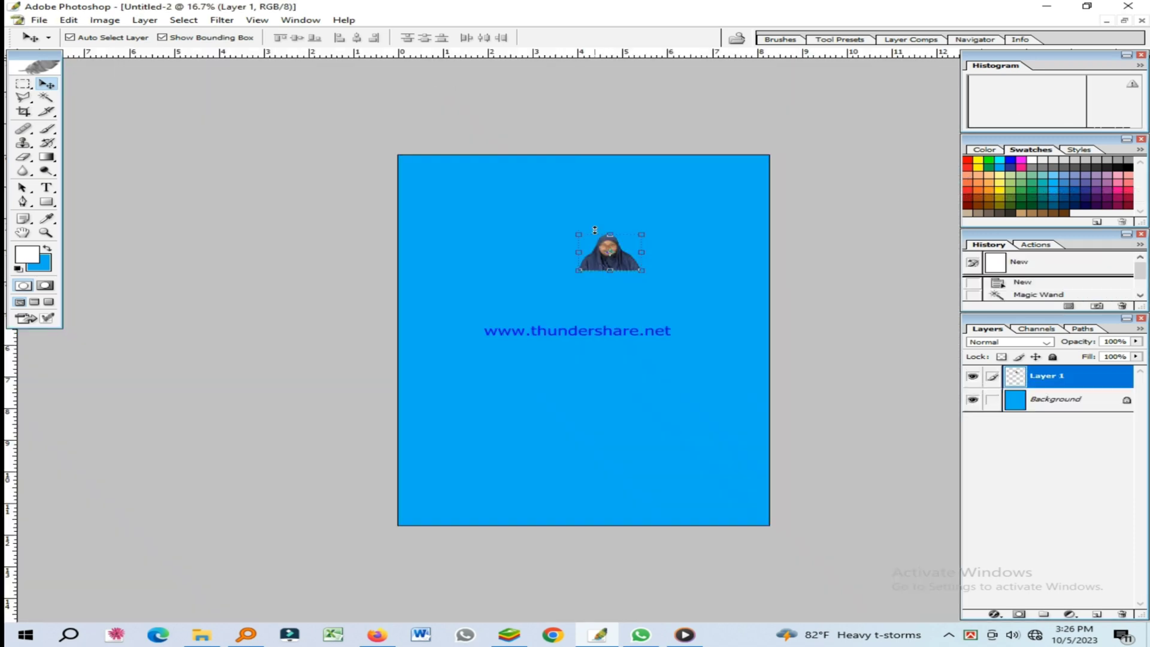
pyautogui.moveTo(574, 276); pyautogui.dragTo(377, 485)
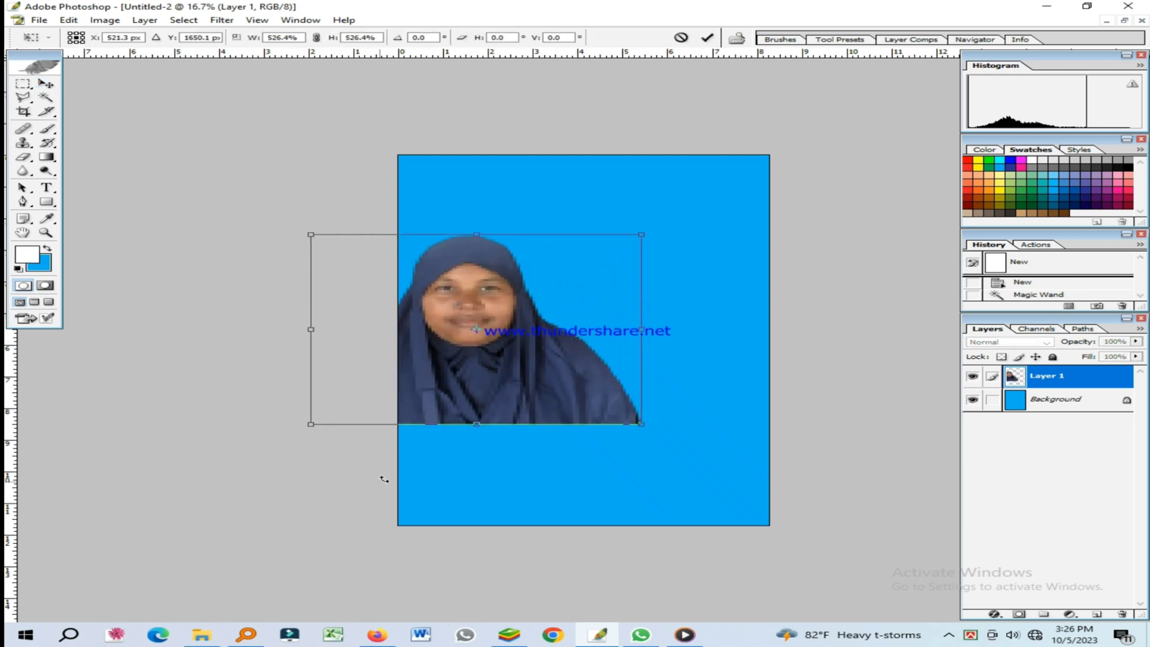
pyautogui.press('Return')
pyautogui.moveTo(516, 345); pyautogui.dragTo(614, 354)
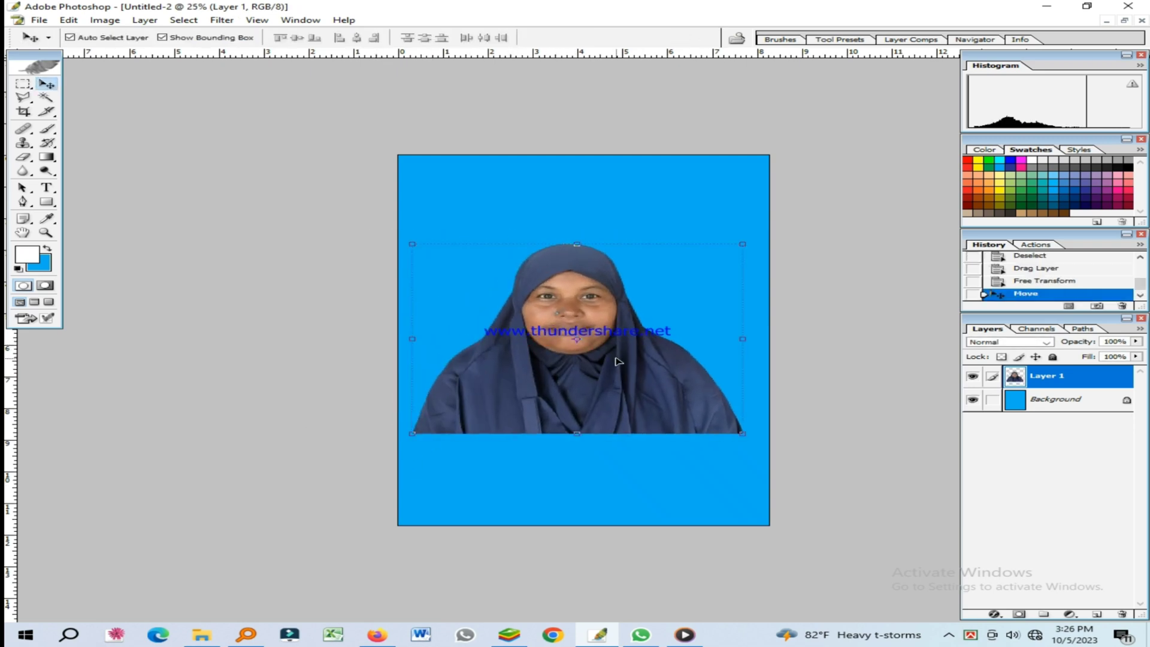
# Step: Crop the woman's portrait to 1.5 × 1.85 in at 300 pixels/inch, framing her head and shoulders down to the portrait's lower edge
pyautogui.hotkey('ctrl', '+')
pyautogui.click(27, 112)
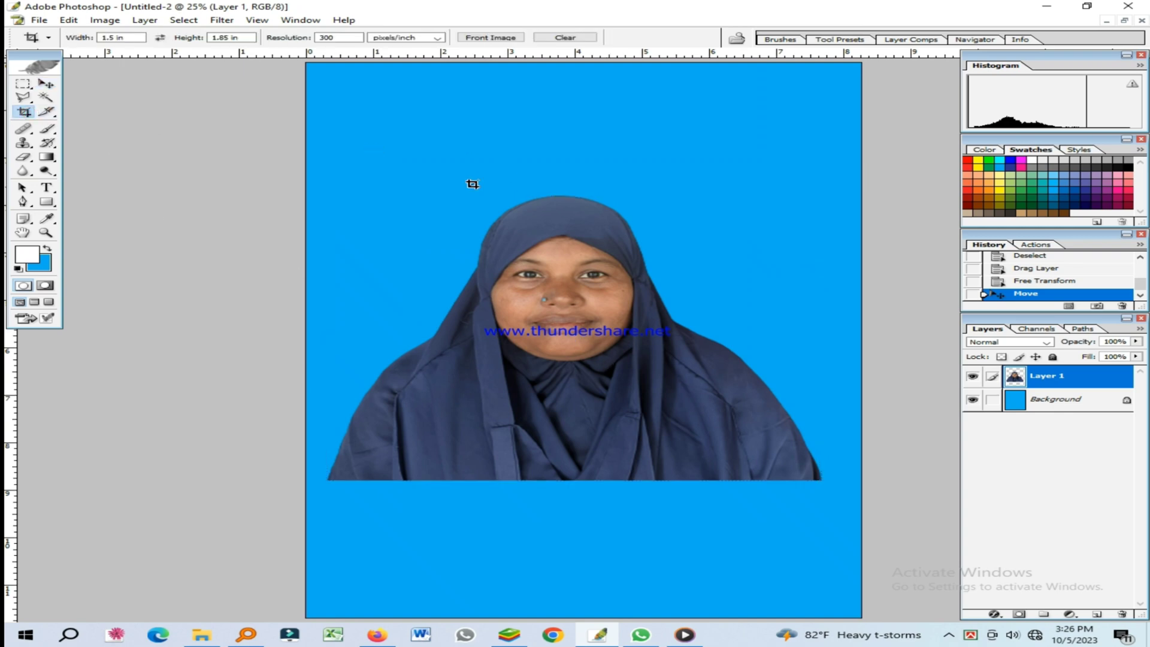
pyautogui.moveTo(563, 292); pyautogui.dragTo(746, 426)
pyautogui.moveTo(790, 457)
pyautogui.mouseDown()
pyautogui.moveTo(800, 478)
pyautogui.moveTo(783, 478)
pyautogui.mouseUp()
pyautogui.moveTo(635, 393); pyautogui.dragTo(619, 394)
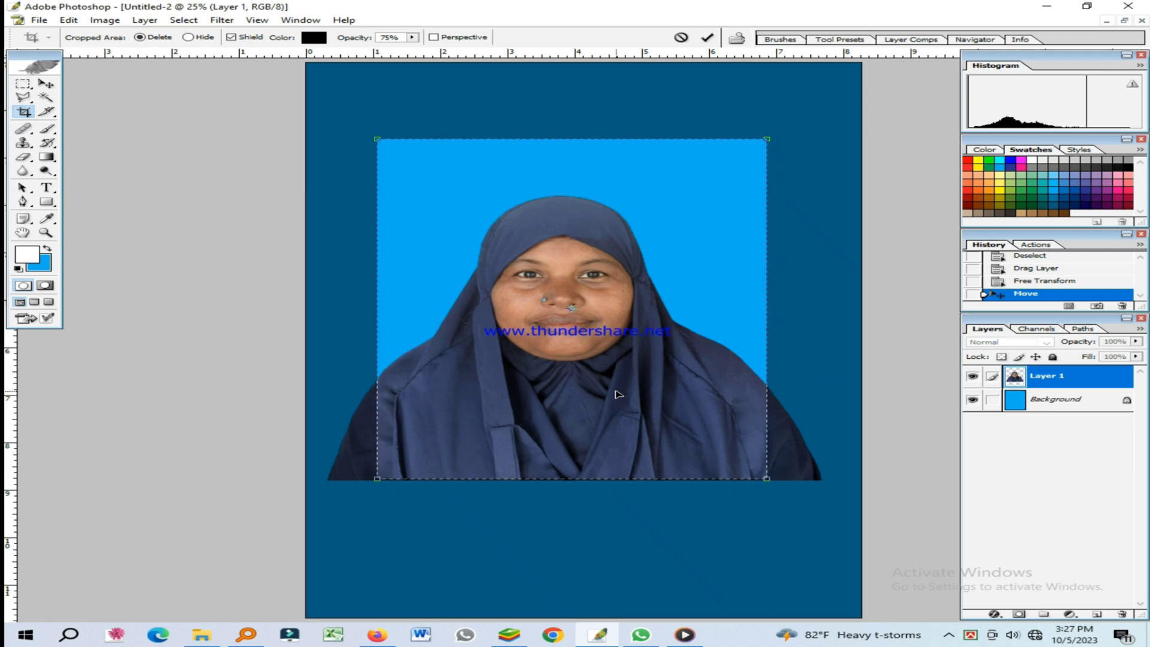
pyautogui.press('Return')
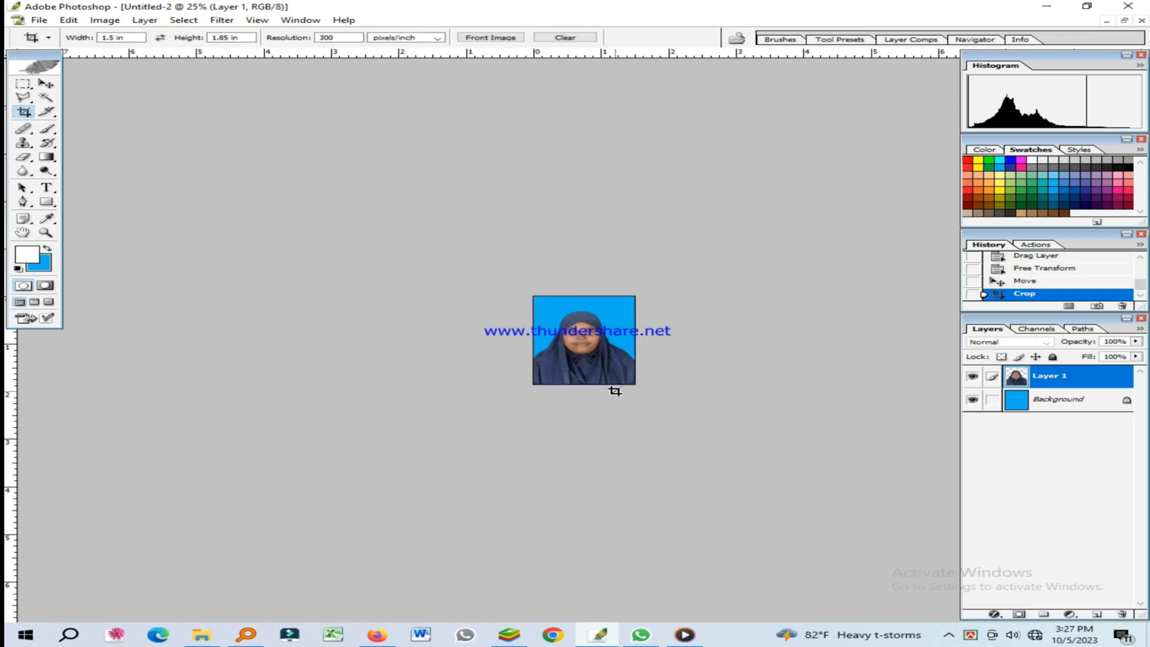
pyautogui.hotkey('ctrl', '0')
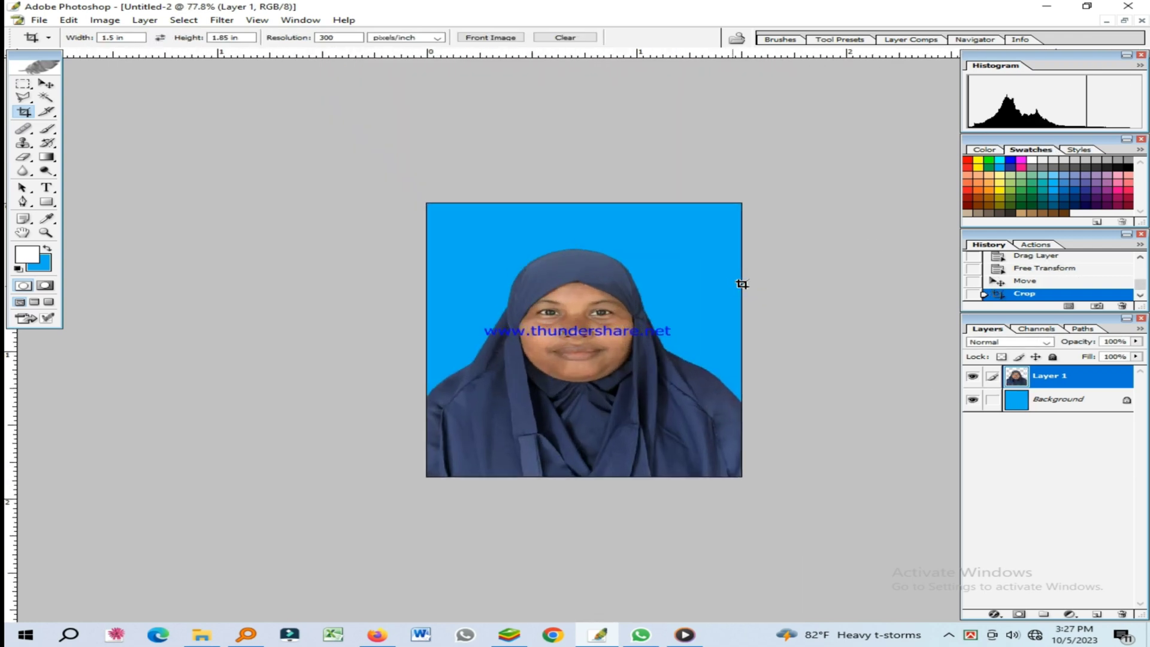
# Step: Restore the woman's cropped photo to a floating window, move it beside the man's photo and activate the man's photo
pyautogui.click(1125, 21)
pyautogui.moveTo(297, 82); pyautogui.dragTo(773, 104)
pyautogui.click(427, 256)
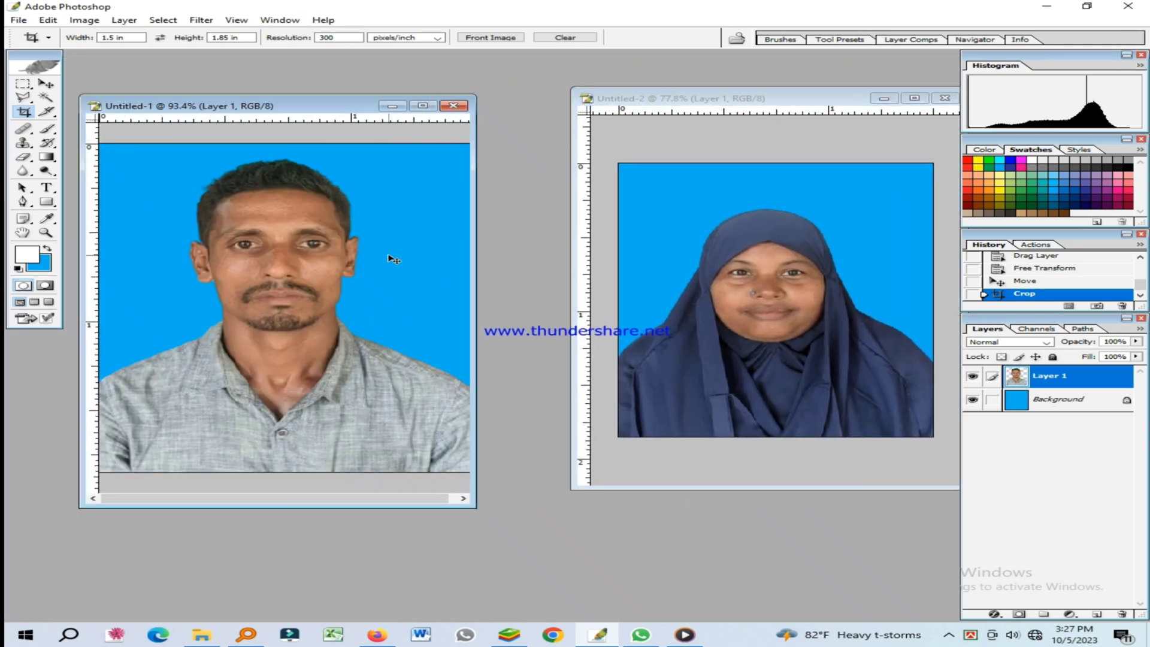
# Step: Create a third A4 document at 300 pixels/inch with a white background
pyautogui.hotkey('ctrl', 'n')
pyautogui.click(367, 200)
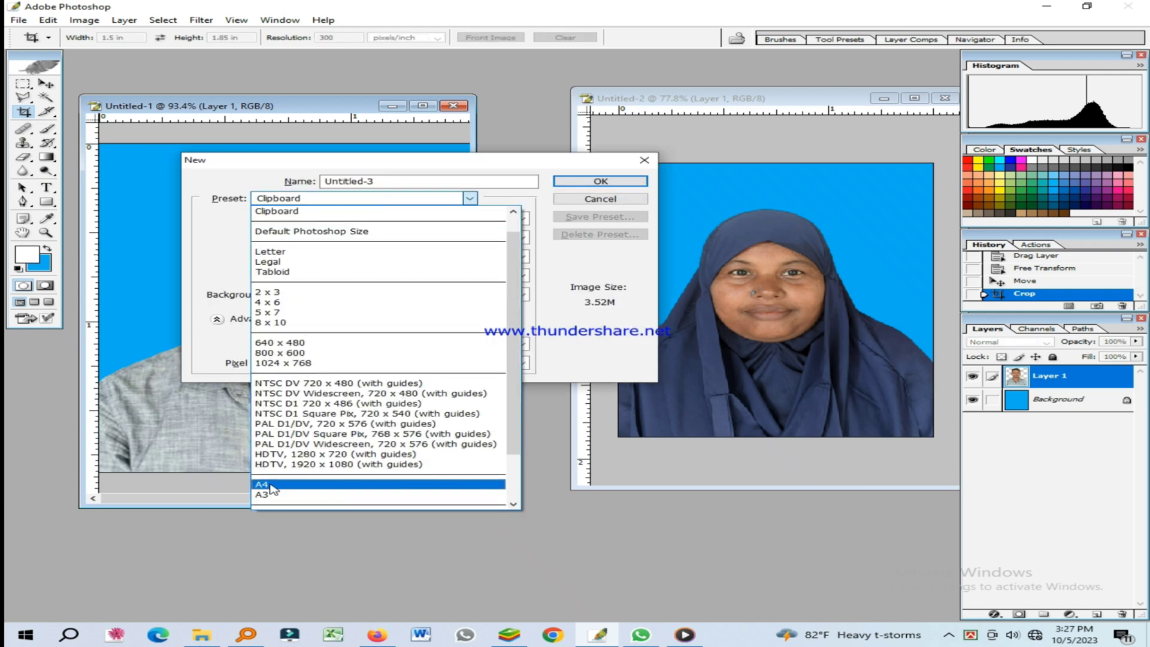
pyautogui.click(269, 485)
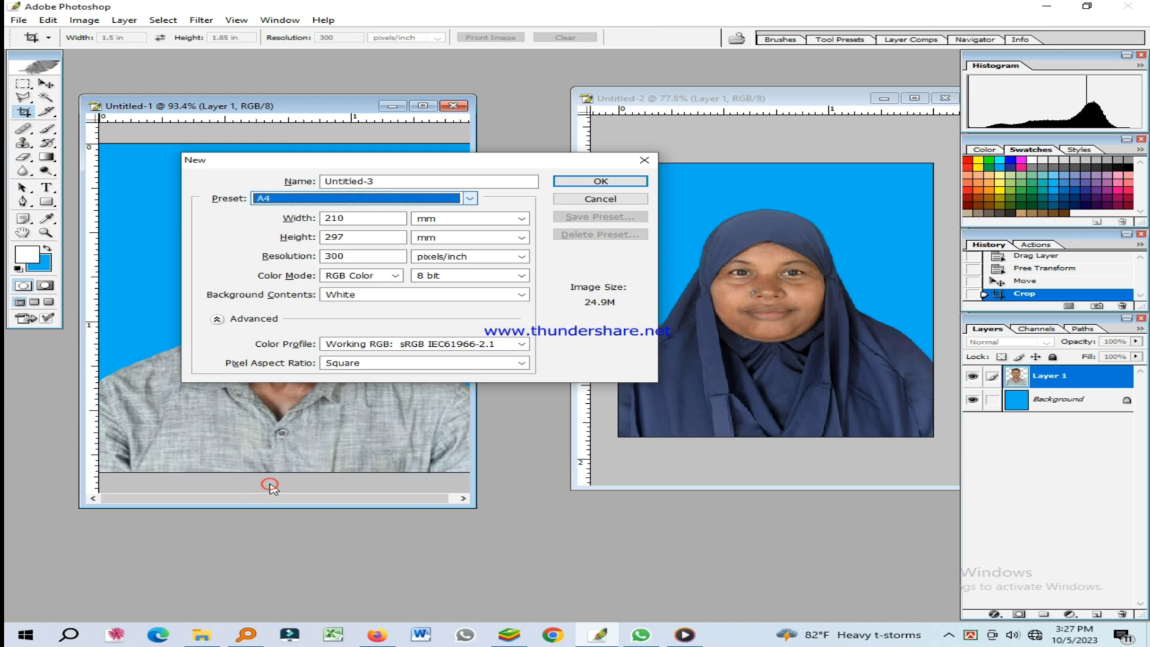
pyautogui.press('Return')
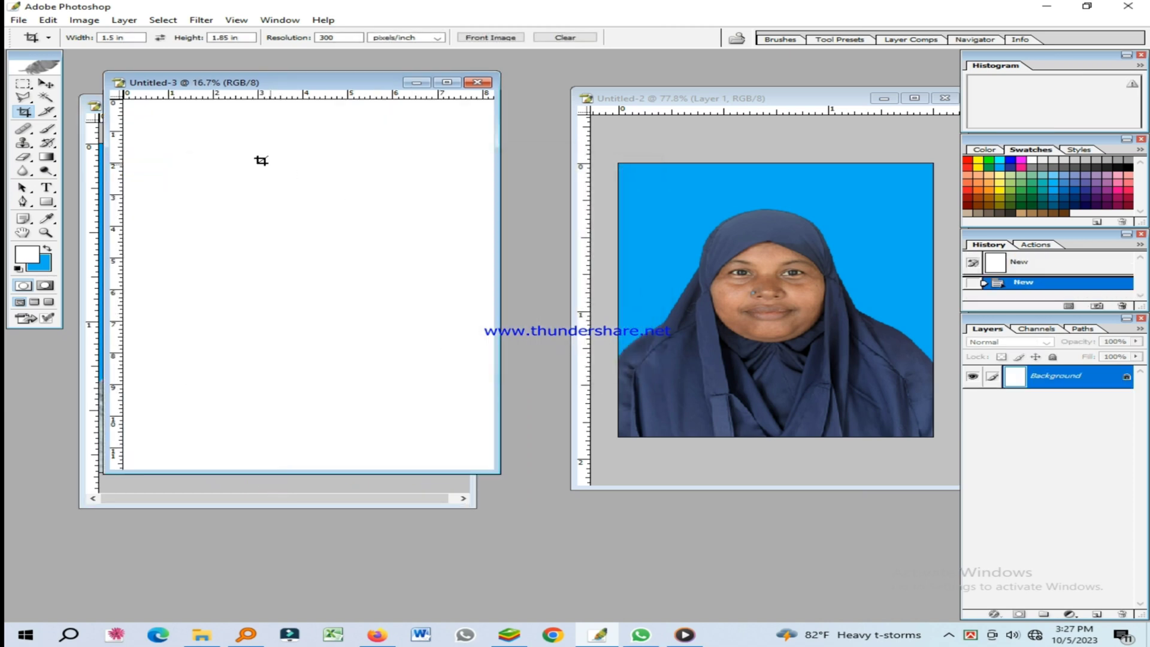
# Step: Select the third document's white canvas with the Magic Wand, clear it to blue and deselect
pyautogui.click(50, 98)
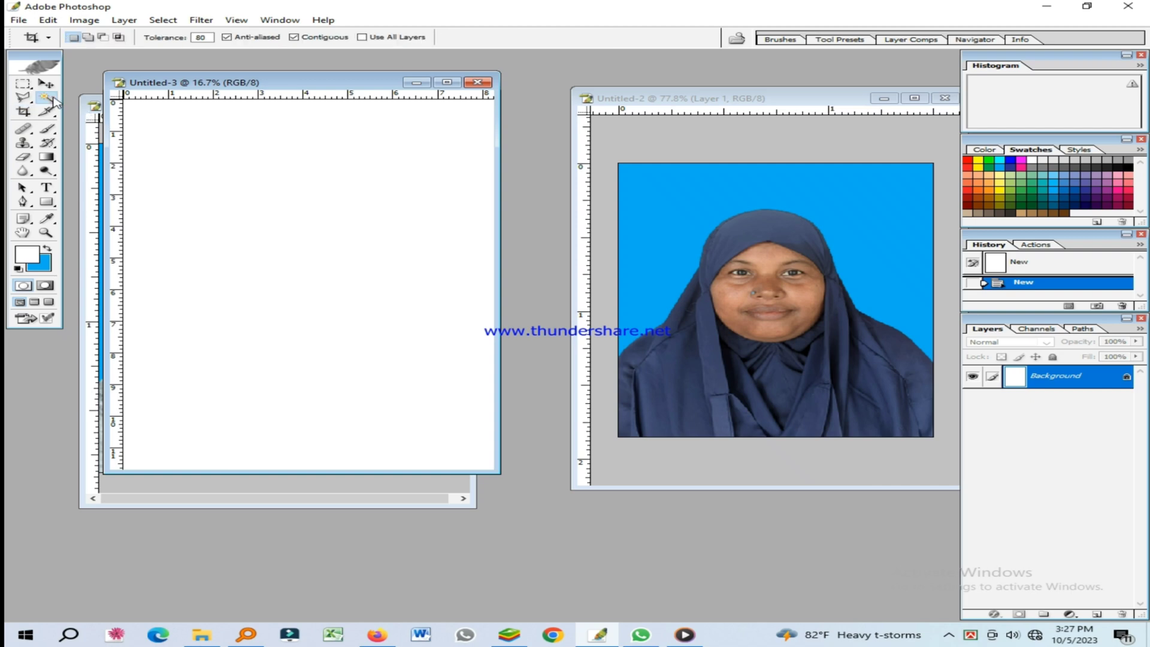
pyautogui.click(250, 132)
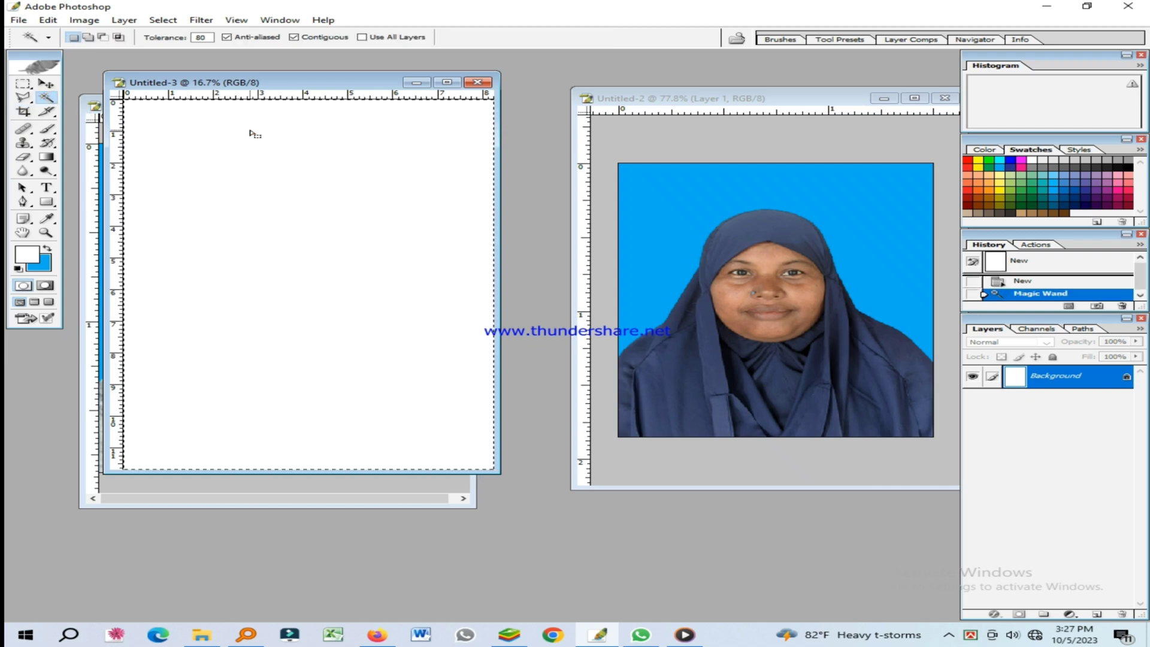
pyautogui.press('Delete')
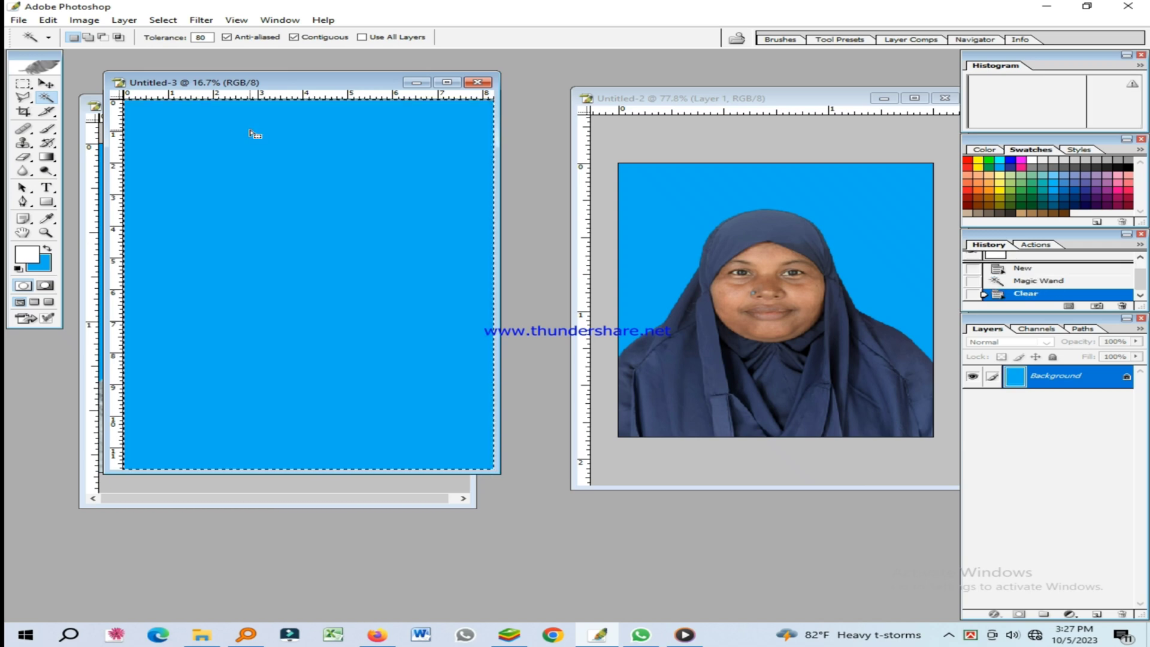
pyautogui.hotkey('ctrl', 'd')
# Step: Arrange the windows so all three documents are accessible, and merge the visible layers of the man's and the woman's photos
pyautogui.moveTo(214, 84); pyautogui.dragTo(352, 82)
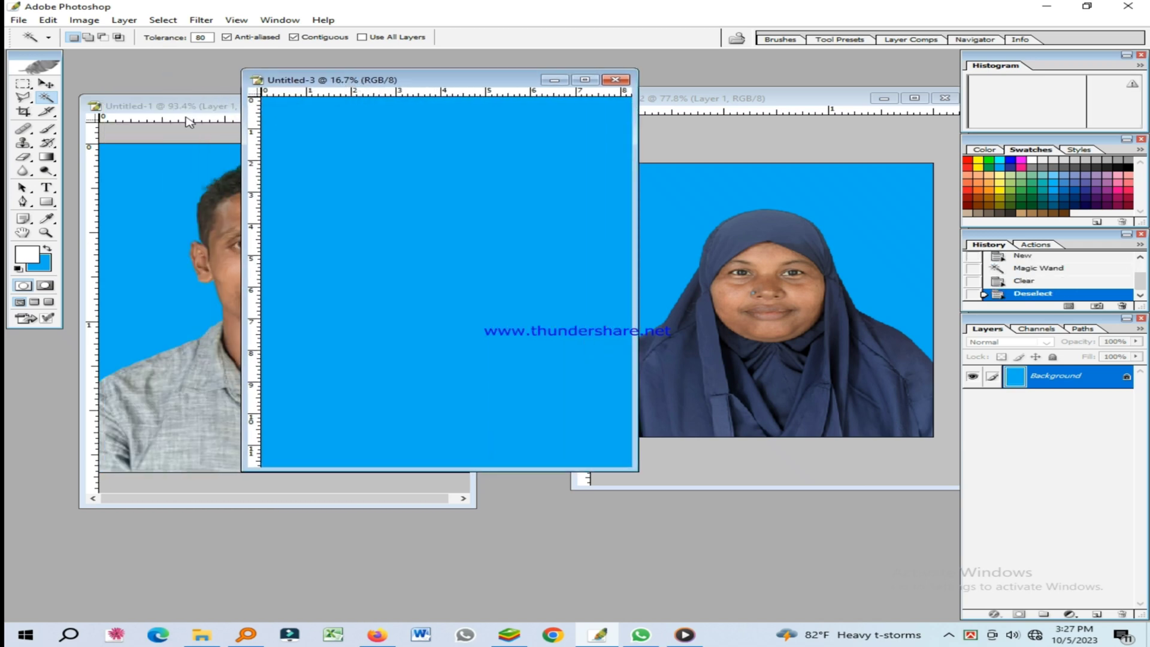
pyautogui.click(223, 108)
pyautogui.moveTo(252, 114); pyautogui.dragTo(207, 172)
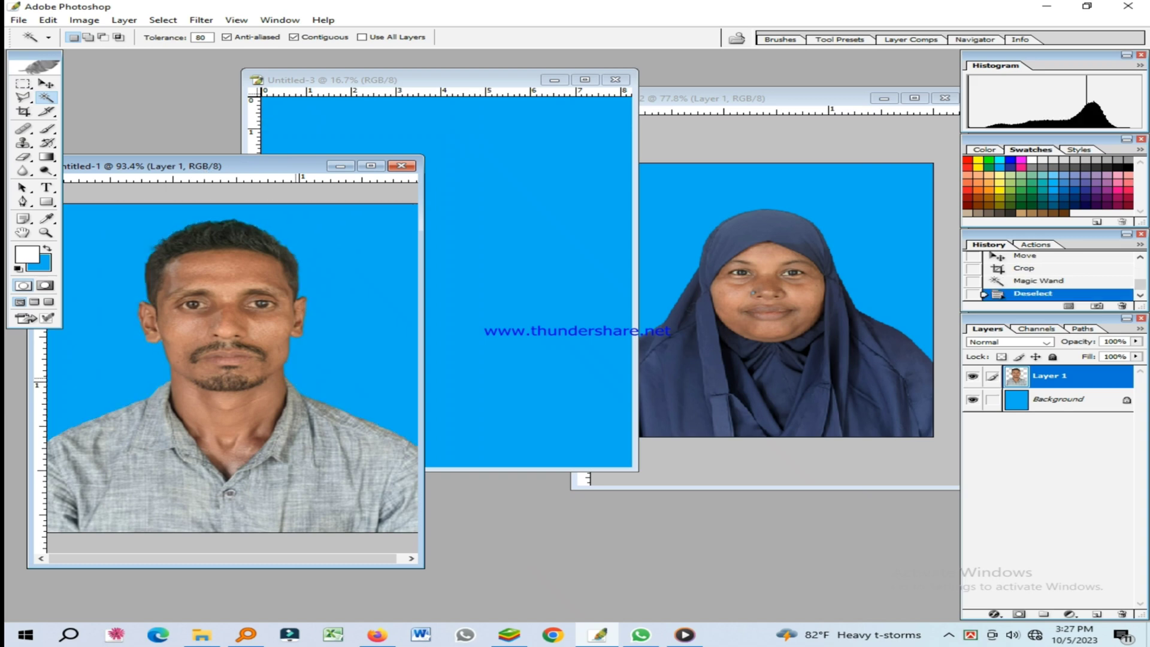
pyautogui.hotkey('ctrl', 'shift', 'e')
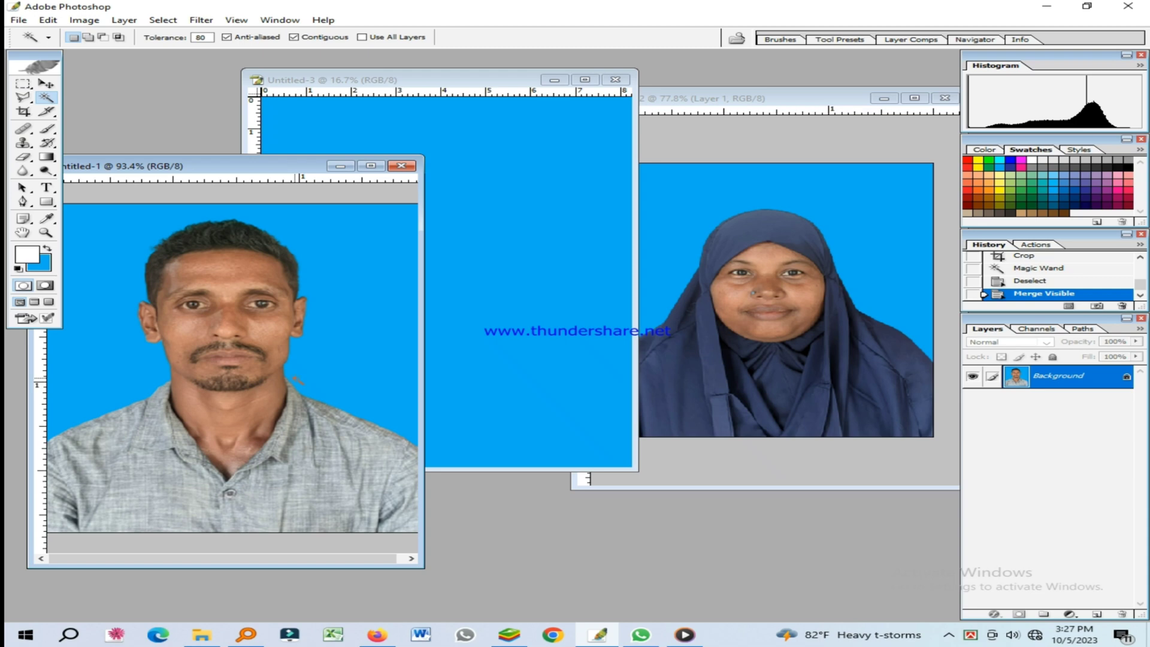
pyautogui.click(738, 216)
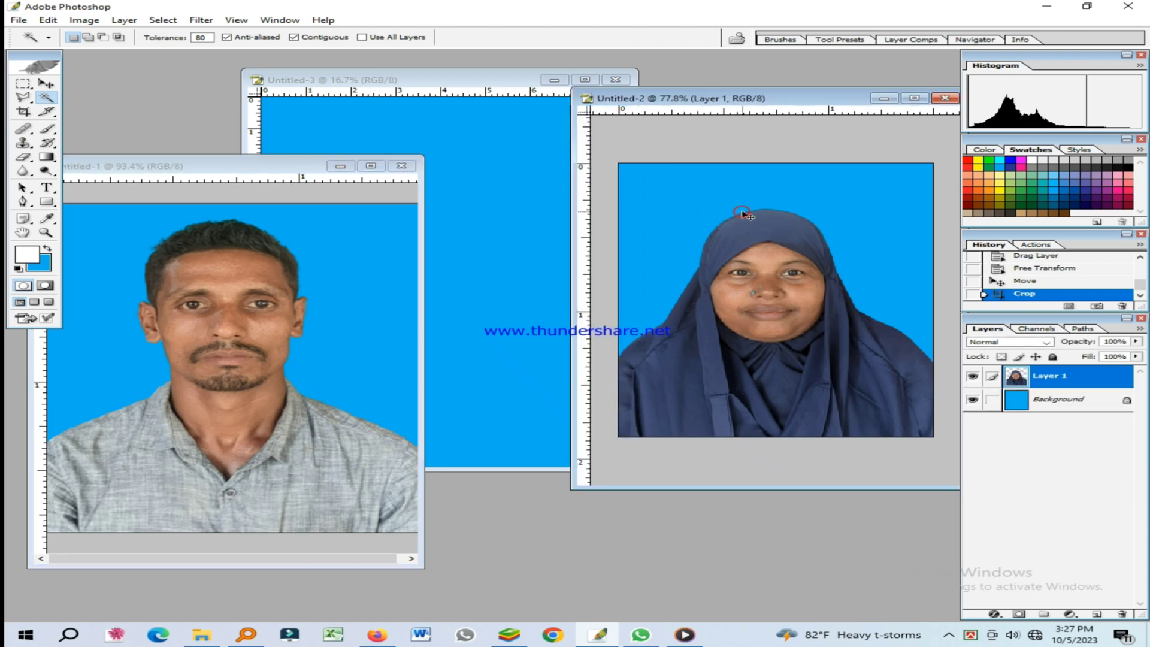
pyautogui.hotkey('ctrl', 'shift', 'e')
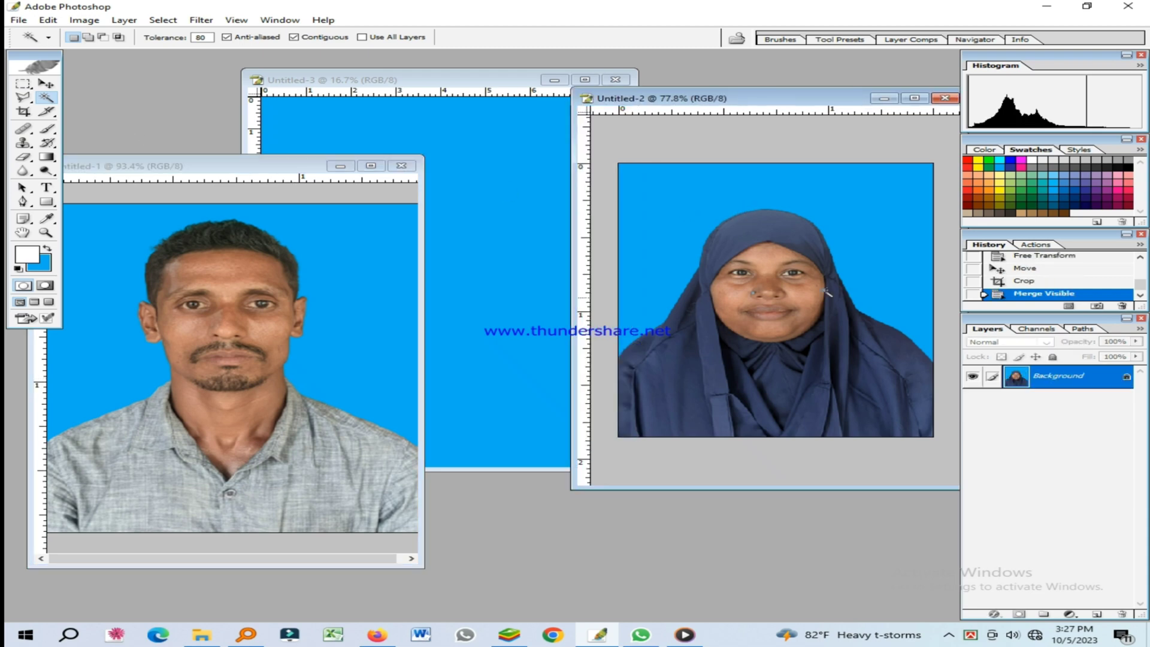
# Step: Copy the merged photos of the man and the woman into the third blue document with the Move tool
pyautogui.click(46, 84)
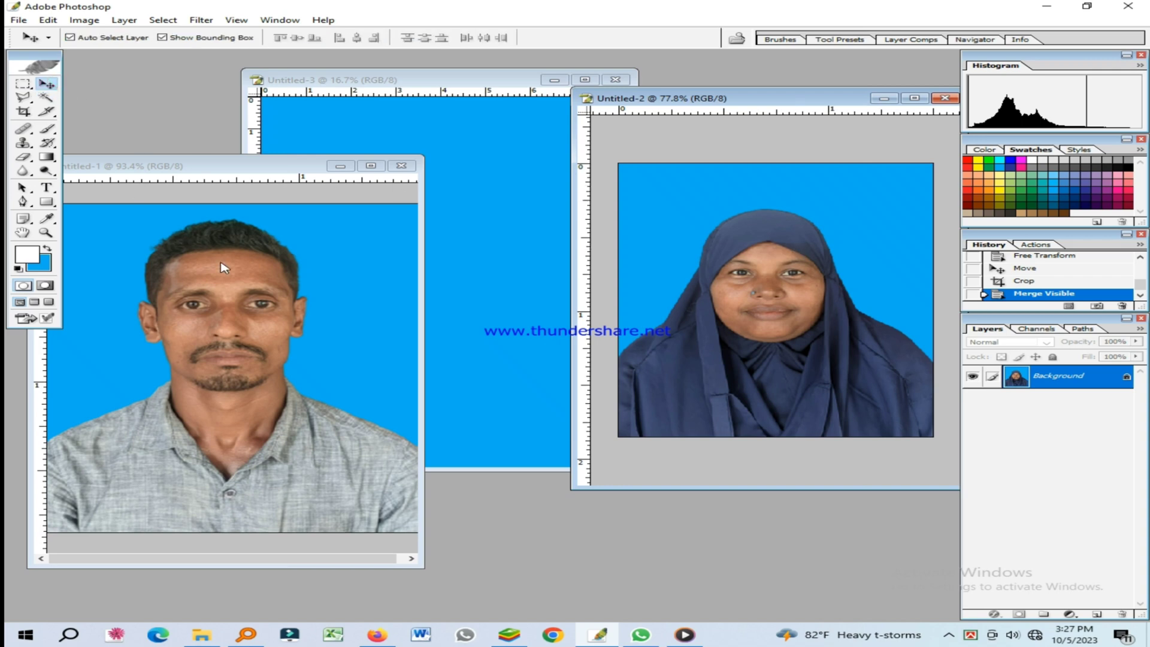
pyautogui.moveTo(221, 262); pyautogui.dragTo(504, 252)
pyautogui.click(827, 290)
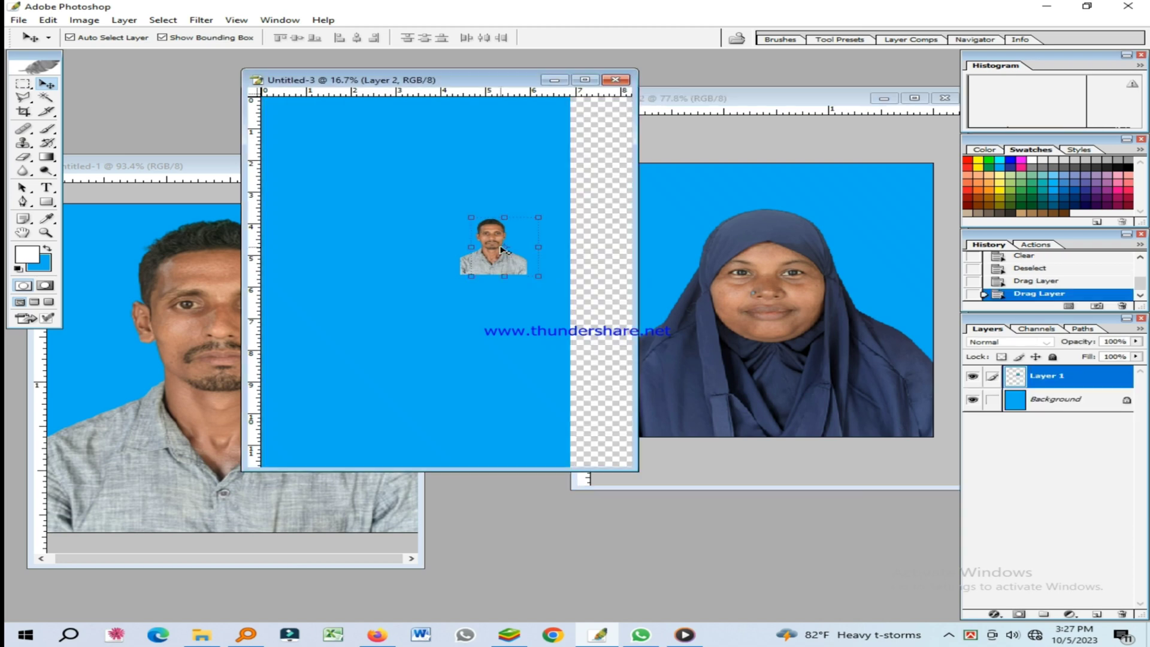
# Step: Maximize the third document and place the woman's photo directly beside the man's with their lower edges aligned
pyautogui.click(584, 79)
pyautogui.hotkey('ctrl', '+')
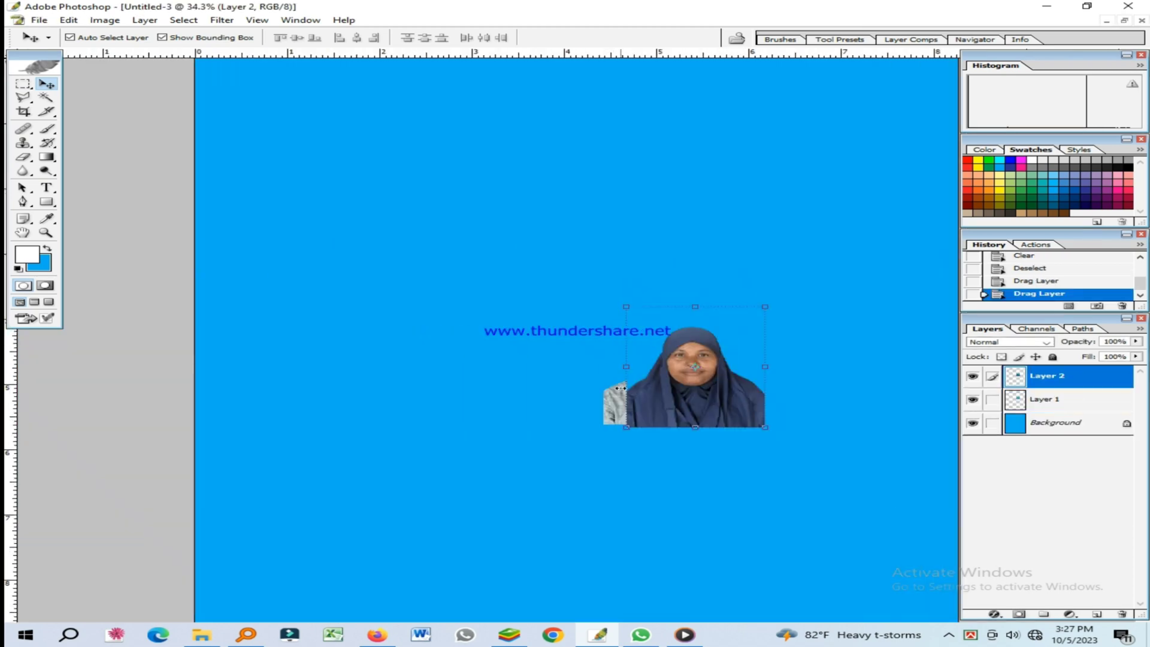
pyautogui.moveTo(683, 400); pyautogui.dragTo(511, 396)
pyautogui.moveTo(796, 405); pyautogui.dragTo(622, 393)
pyautogui.hotkey('ctrl', '+')
pyautogui.hotkey('ctrl', '+')
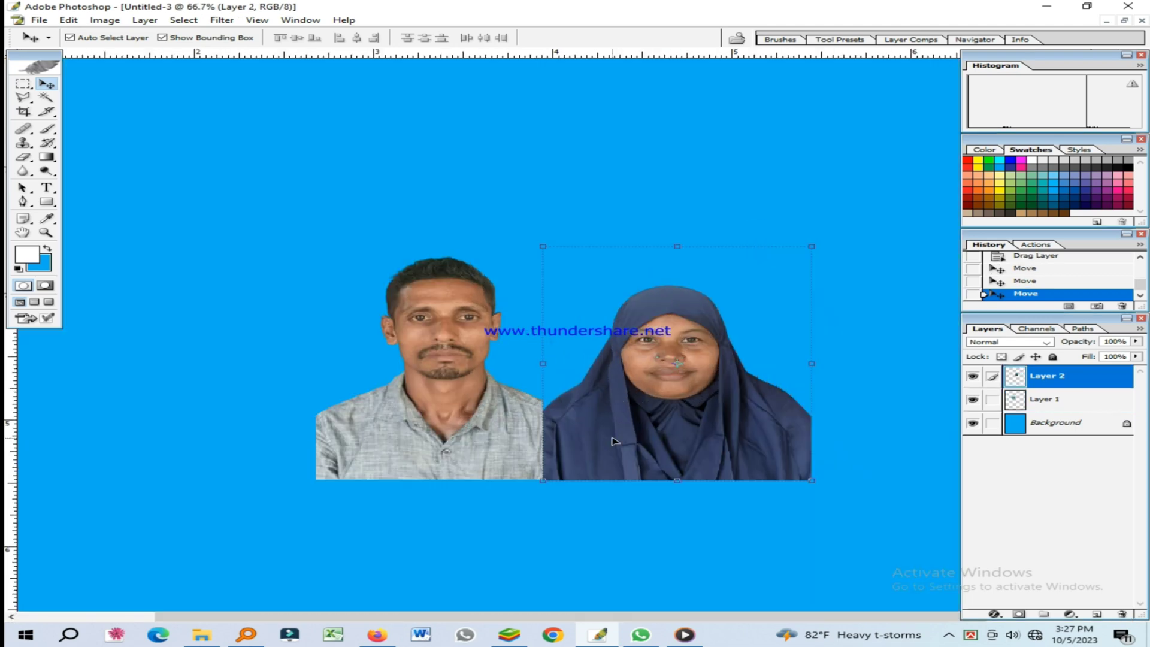
pyautogui.moveTo(611, 442); pyautogui.dragTo(637, 442)
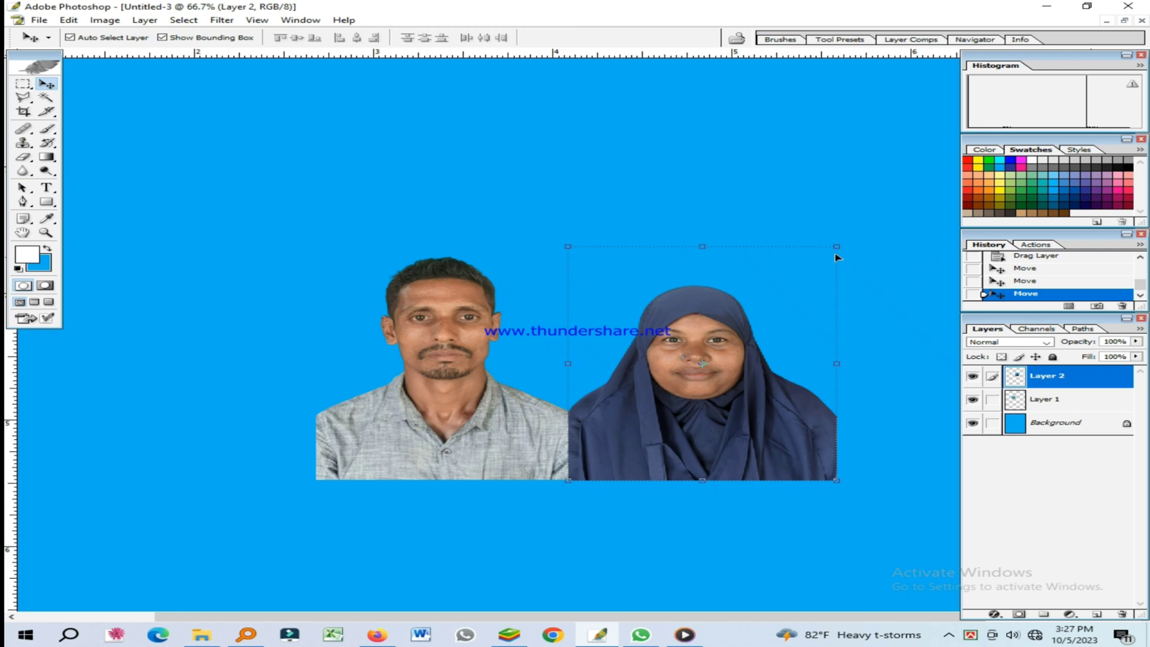
# Step: Scale the woman's photo to about 107%, nudge it closer to the man's photo and make the background layer active
pyautogui.moveTo(836, 246); pyautogui.dragTo(857, 229)
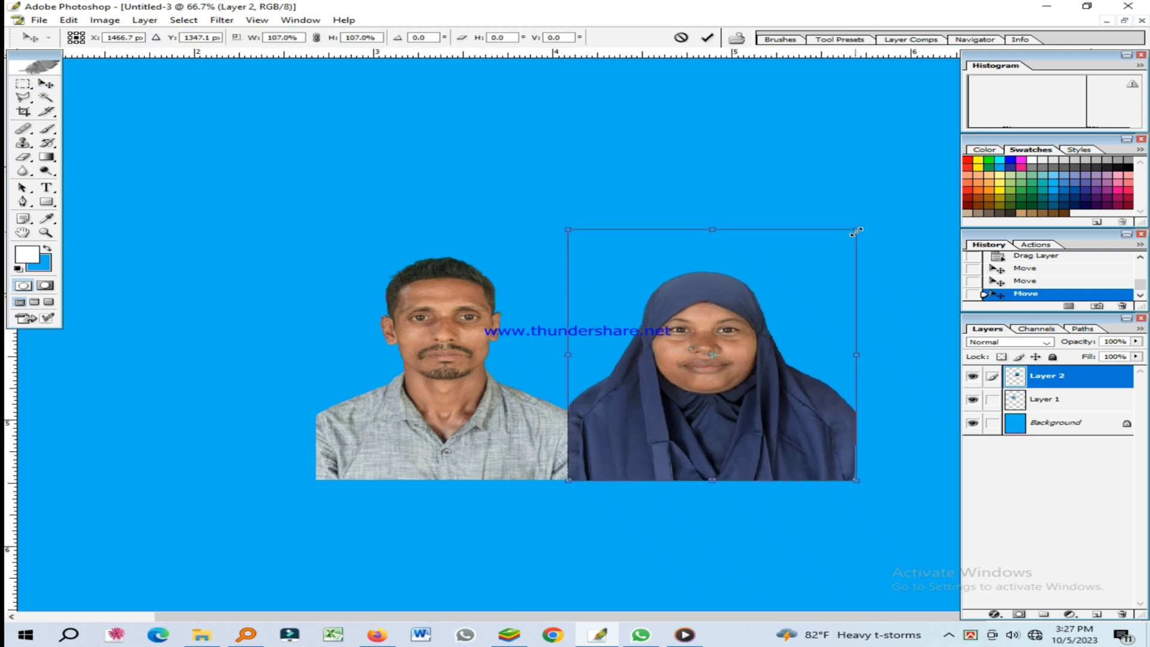
pyautogui.press('Return')
pyautogui.moveTo(733, 425); pyautogui.dragTo(720, 429)
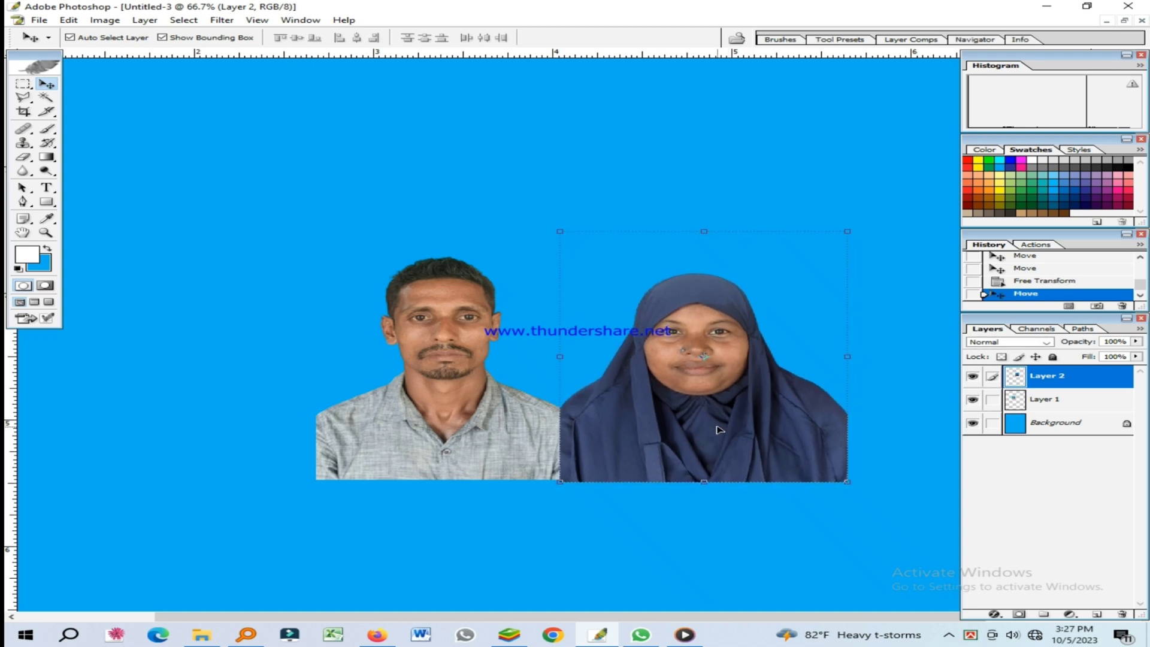
pyautogui.click(564, 515)
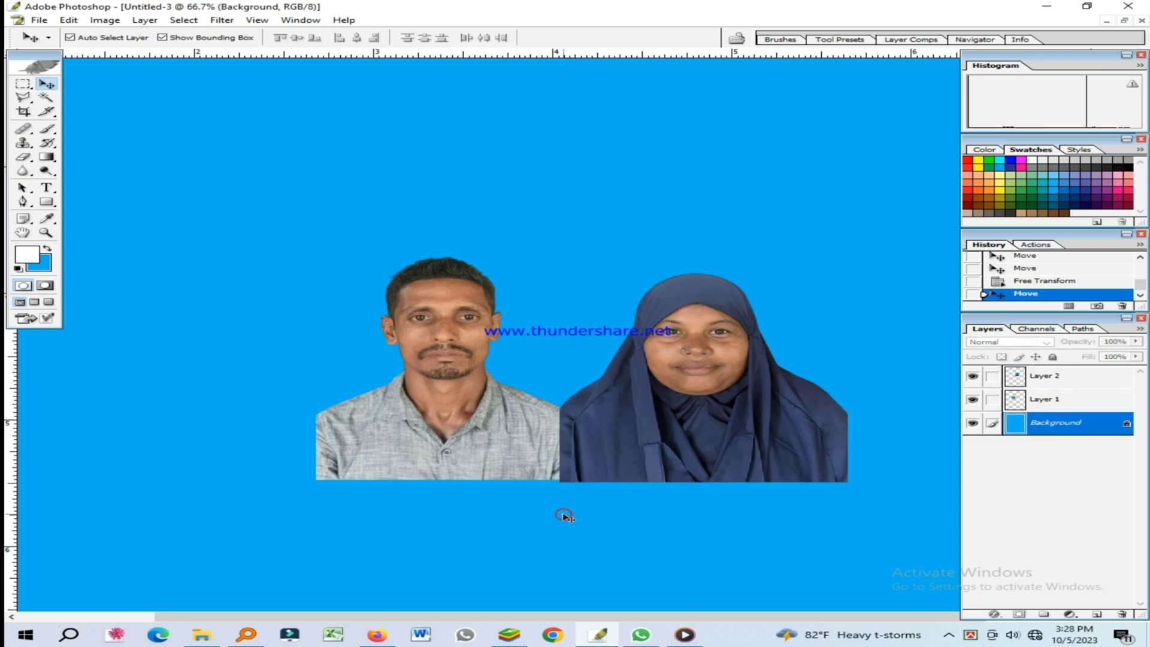
pyautogui.click(659, 446)
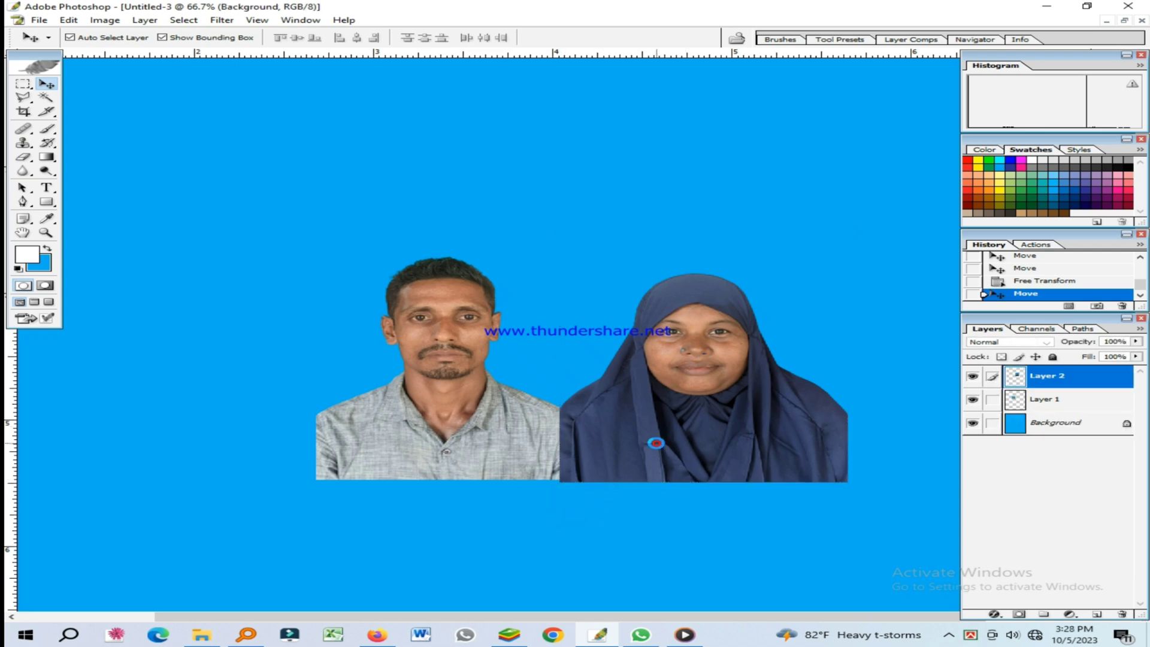
pyautogui.click(293, 326)
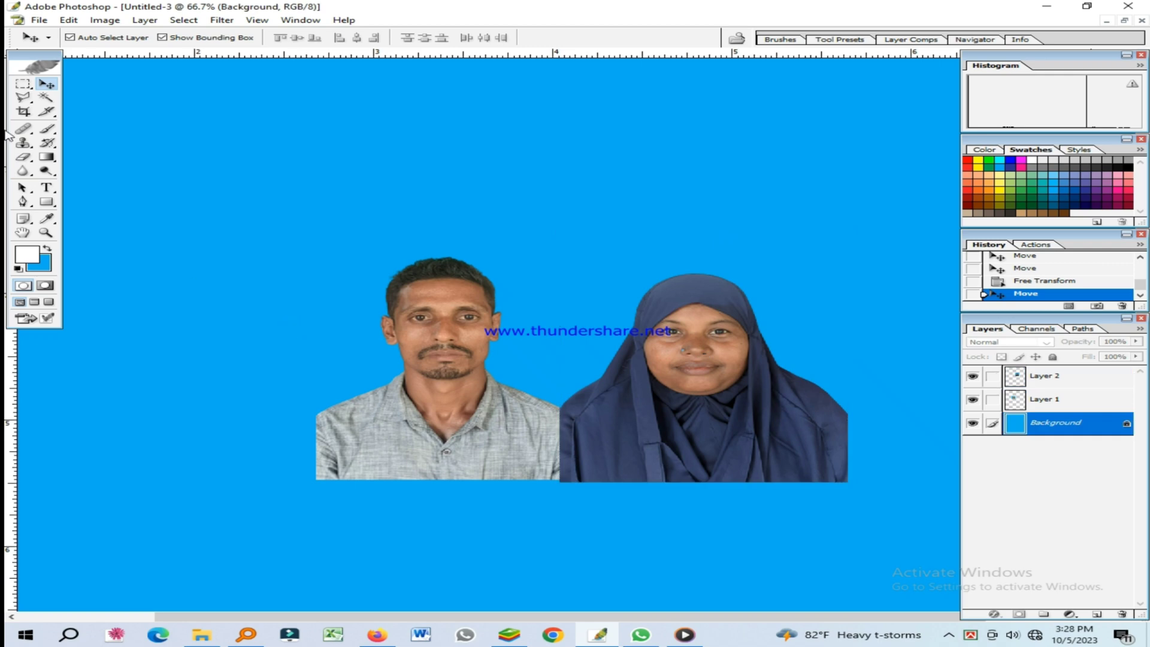
# Step: Crop the joint picture around both portraits to 1.85 × 1.5 in at 300 pixels/inch and merge its visible layers
pyautogui.click(21, 112)
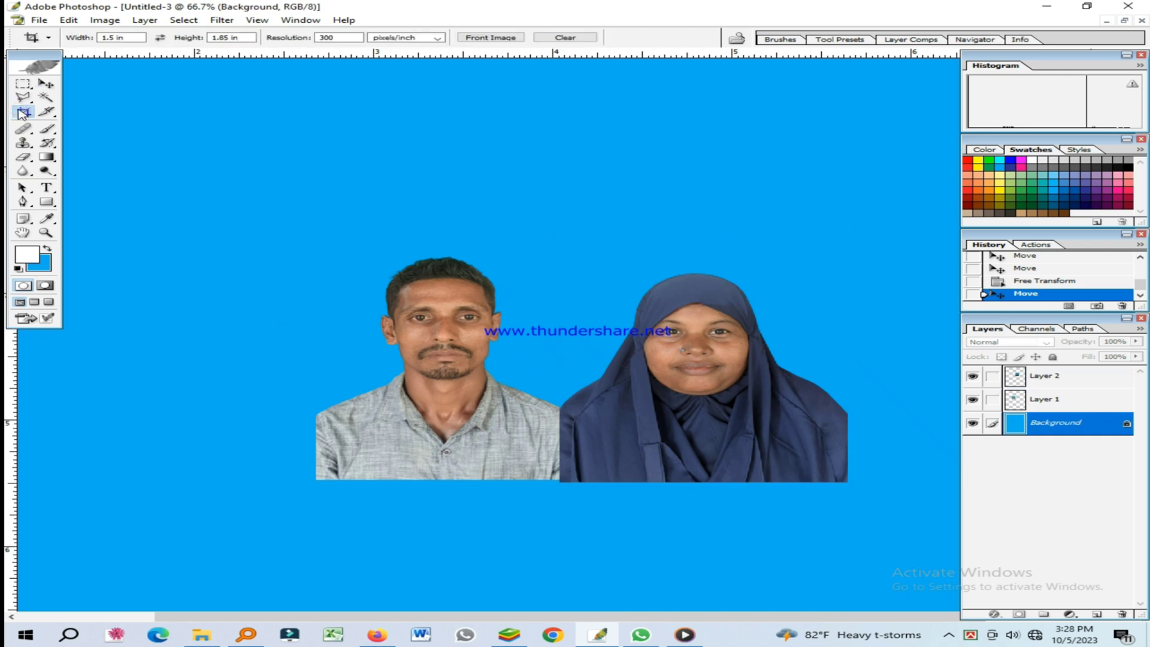
pyautogui.click(103, 38)
pyautogui.write('1.8')
pyautogui.click(228, 38)
pyautogui.write('5')
pyautogui.click(334, 37)
pyautogui.moveTo(320, 193); pyautogui.dragTo(1042, 479)
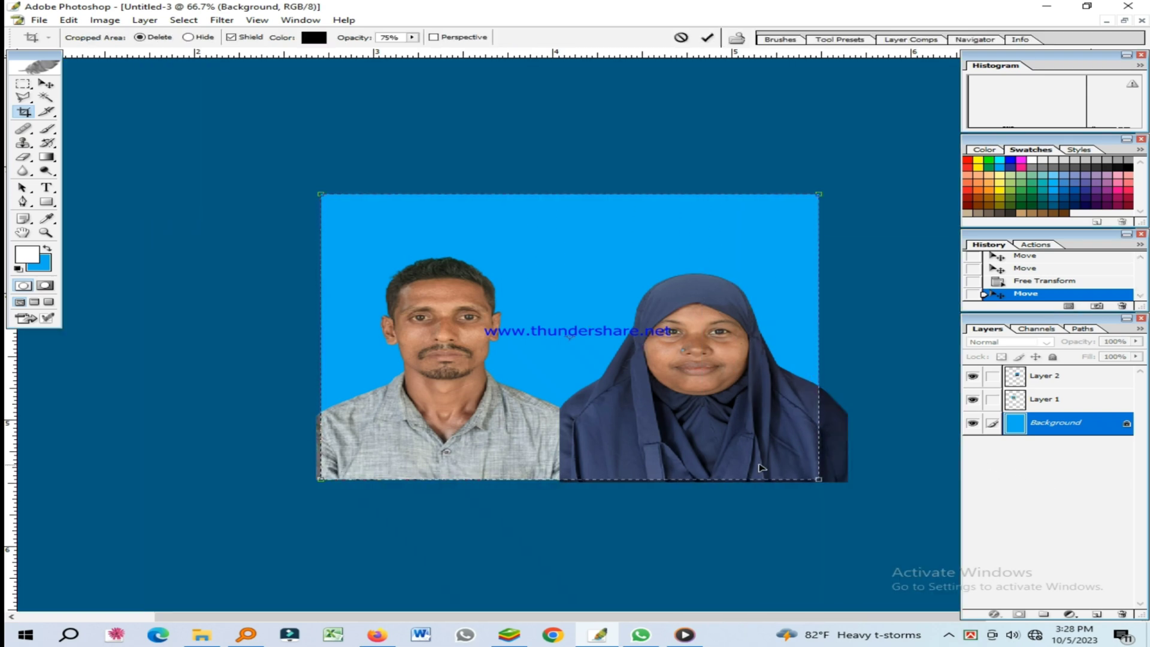
pyautogui.moveTo(718, 448)
pyautogui.mouseDown()
pyautogui.moveTo(736, 452)
pyautogui.moveTo(726, 461)
pyautogui.mouseUp()
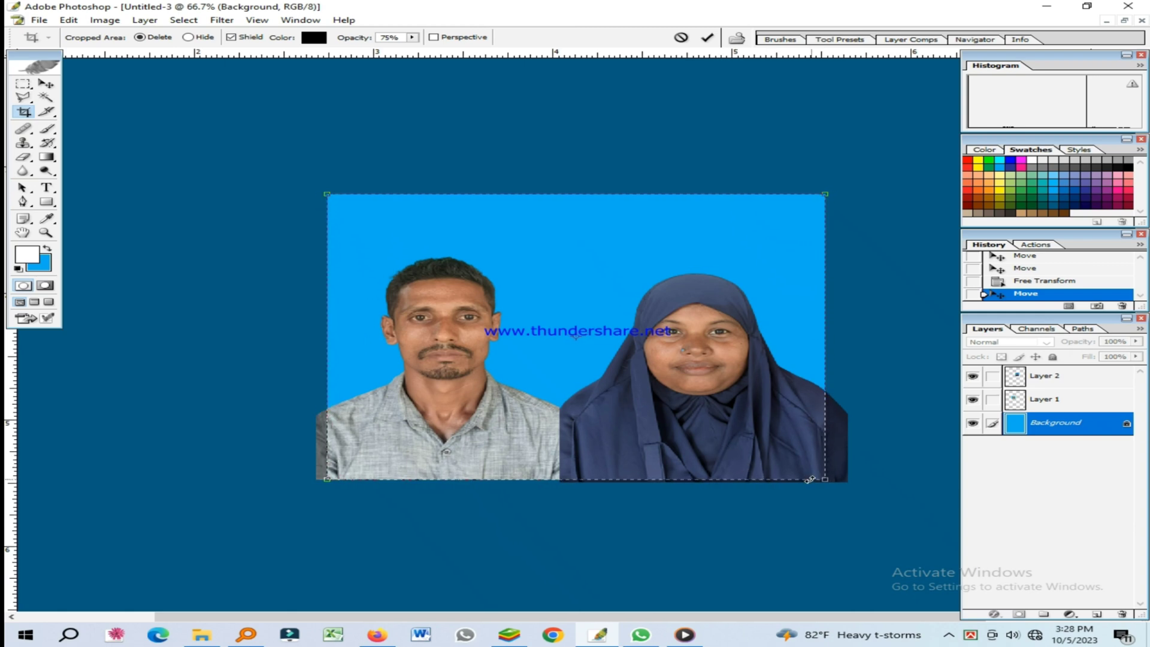
pyautogui.press('Return')
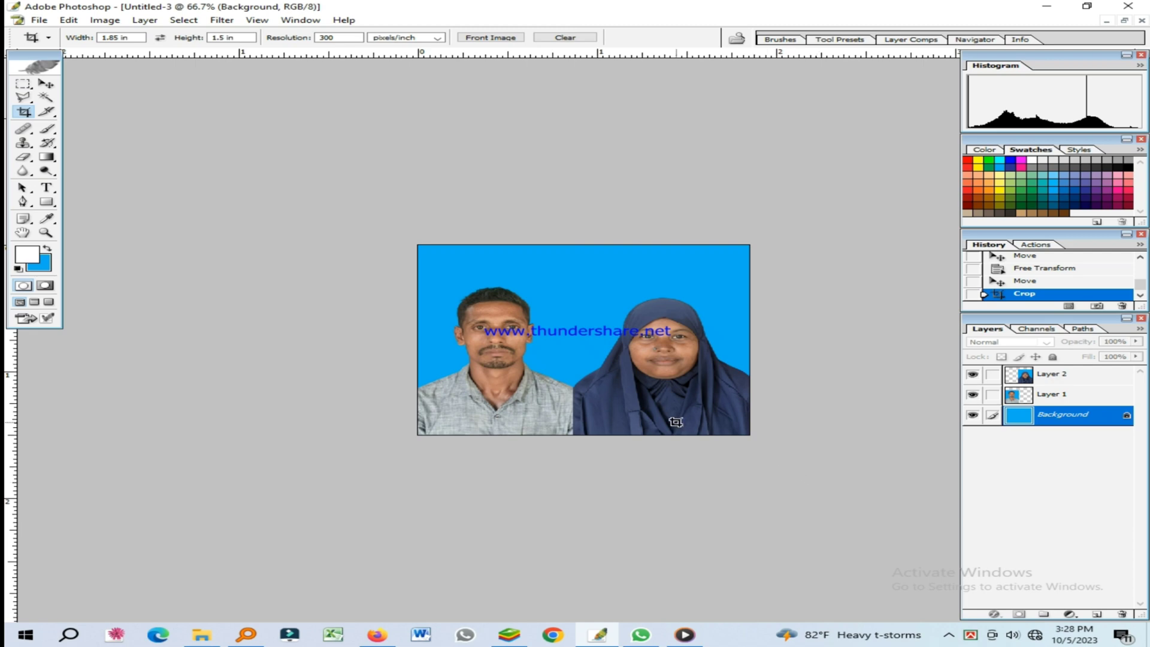
pyautogui.hotkey('ctrl', '0')
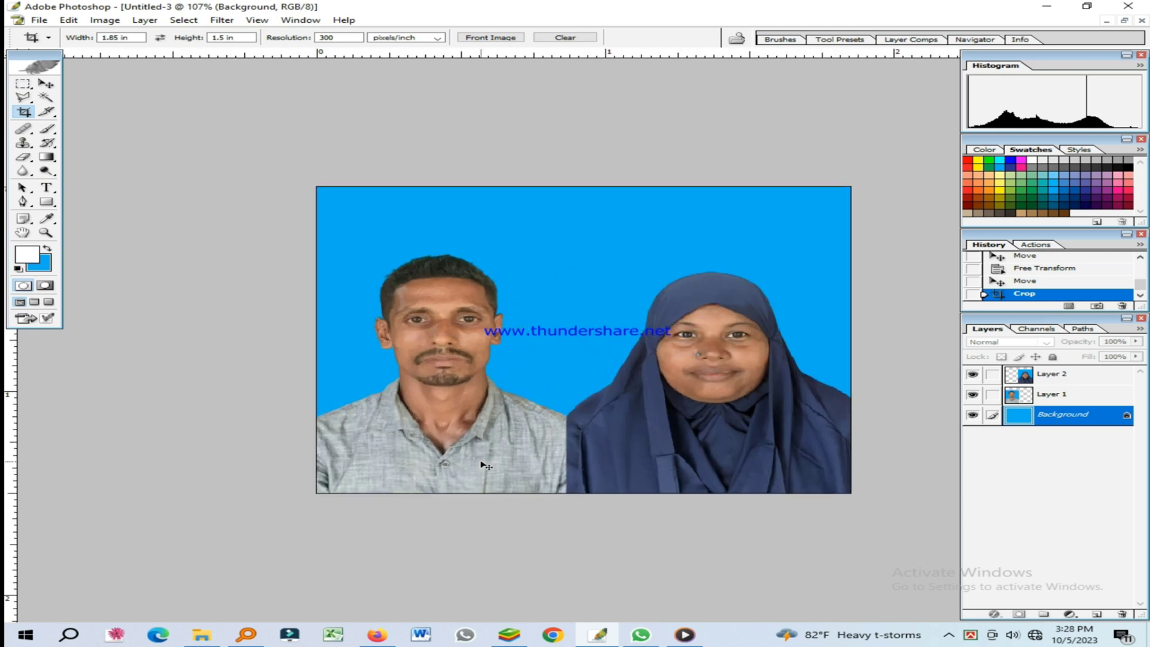
pyautogui.hotkey('ctrl', 'shift', 'e')
pyautogui.hotkey('ctrl', '0')
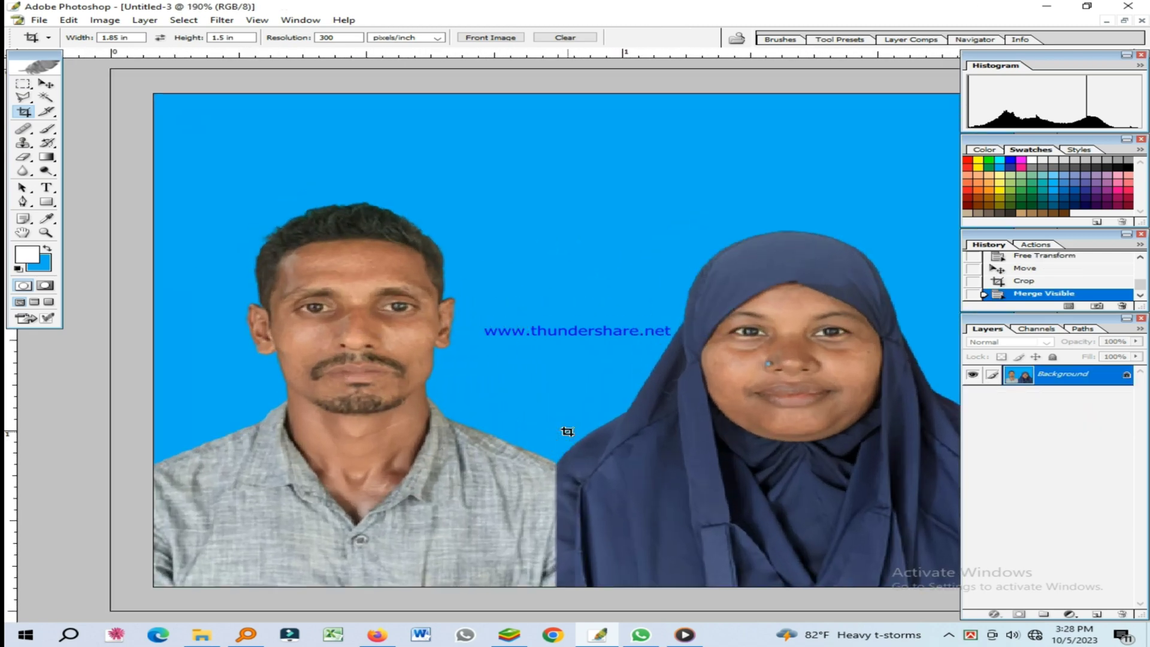
# Step: Select the blue background around the couple with the Magic Wand at tolerance 80, clear it to the blue background colour and deselect
pyautogui.hotkey('ctrl', 'alt', '0')
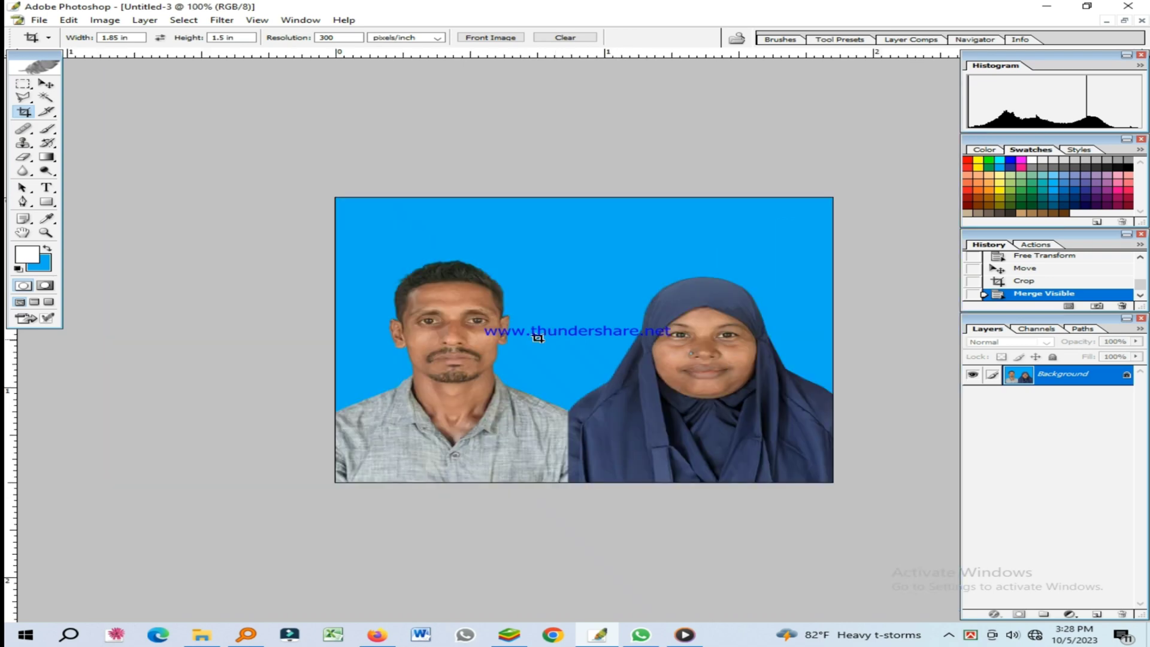
pyautogui.click(46, 97)
pyautogui.click(510, 225)
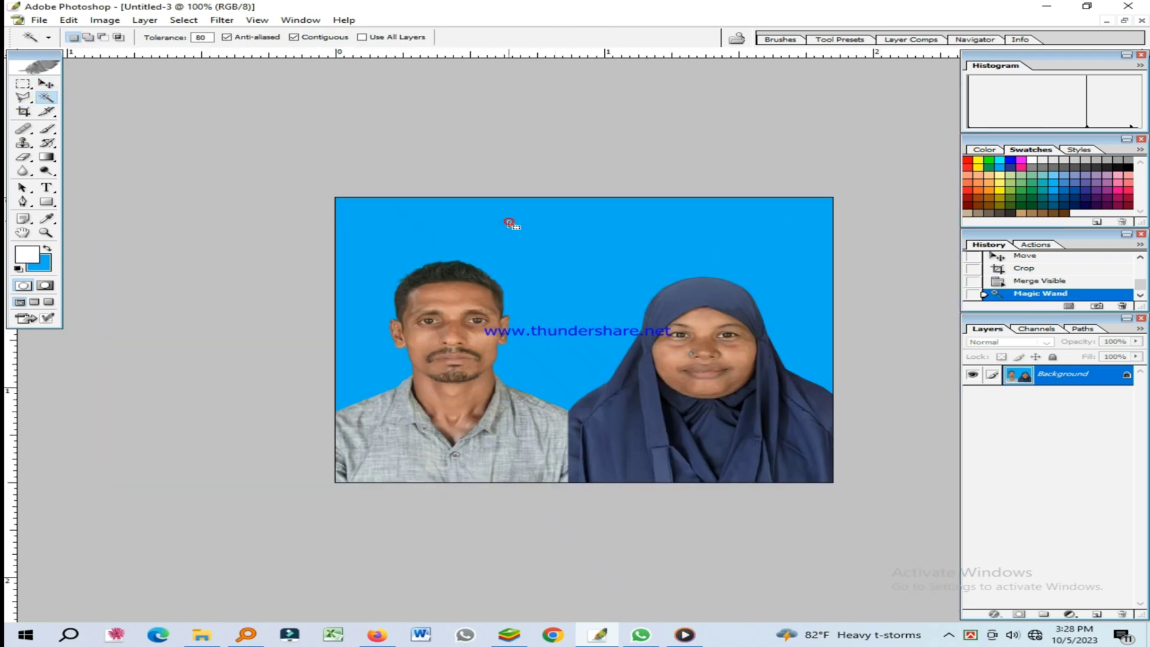
pyautogui.press('Delete')
pyautogui.hotkey('ctrl', 'd')
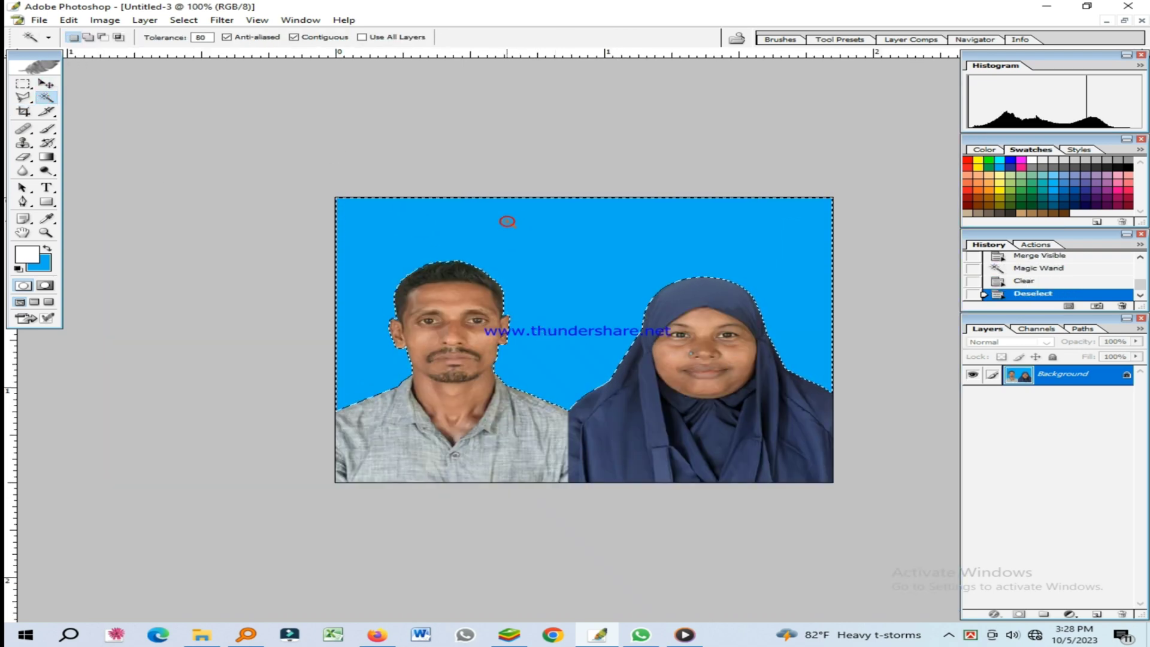
pyautogui.hotkey('ctrl', '0')
pyautogui.hotkey('ctrl', 'alt', '0')
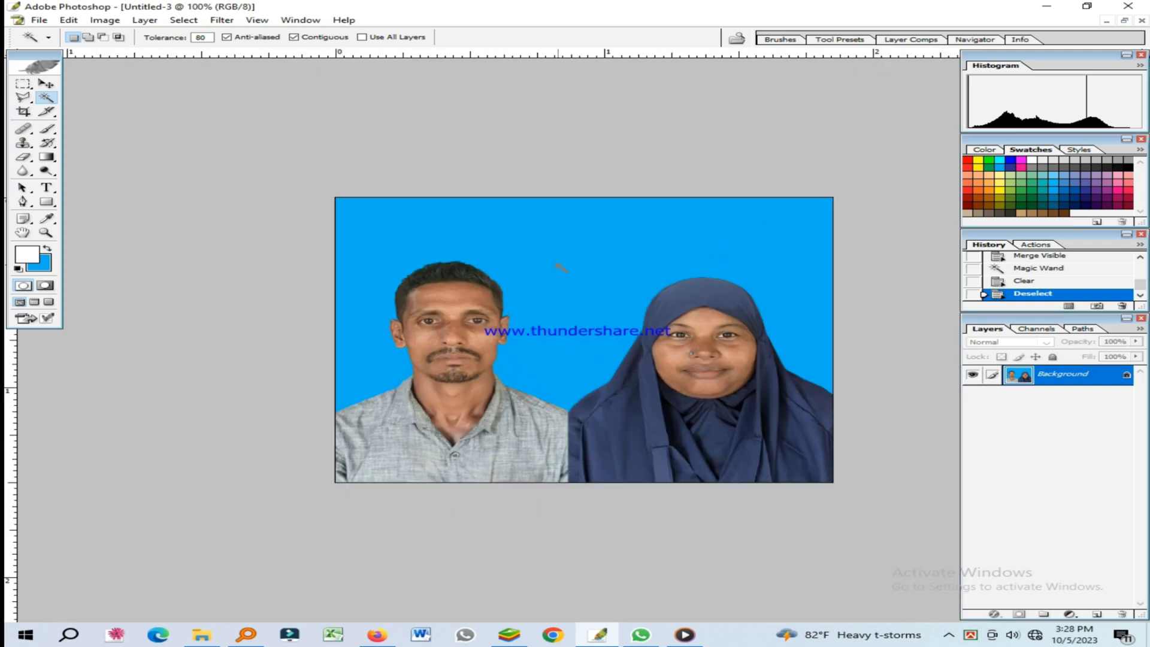
pyautogui.hotkey('ctrl', '0')
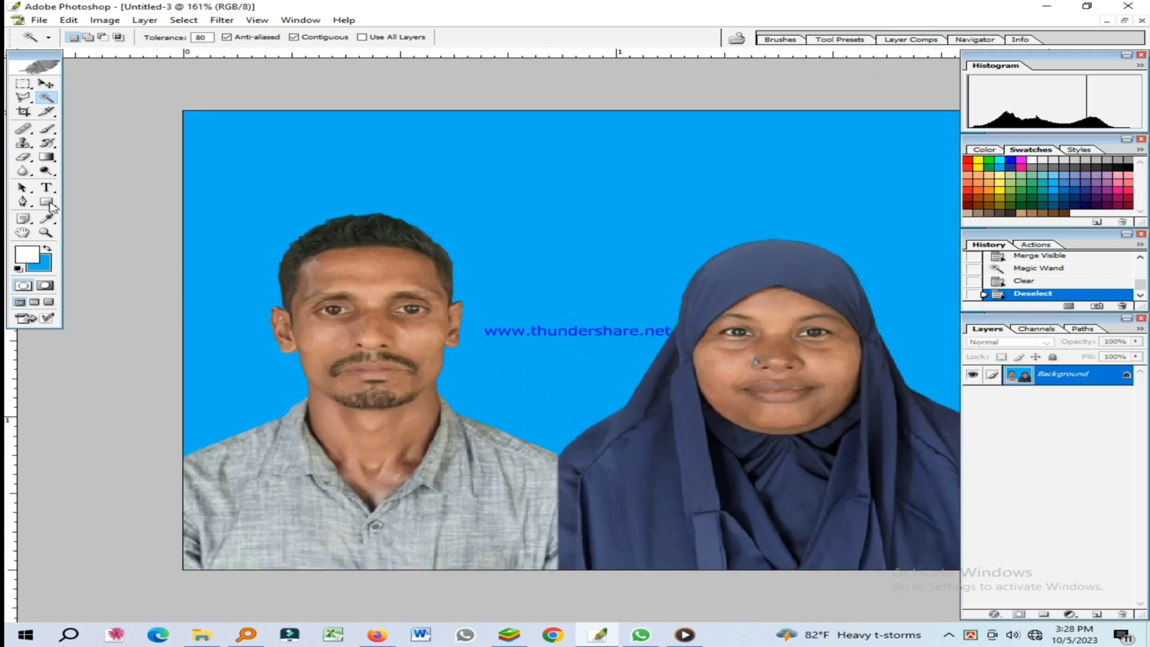
# Step: Reduce the Eraser brush to 31 px and clean up the blue area where the man's and woman's shoulders meet
pyautogui.click(23, 158)
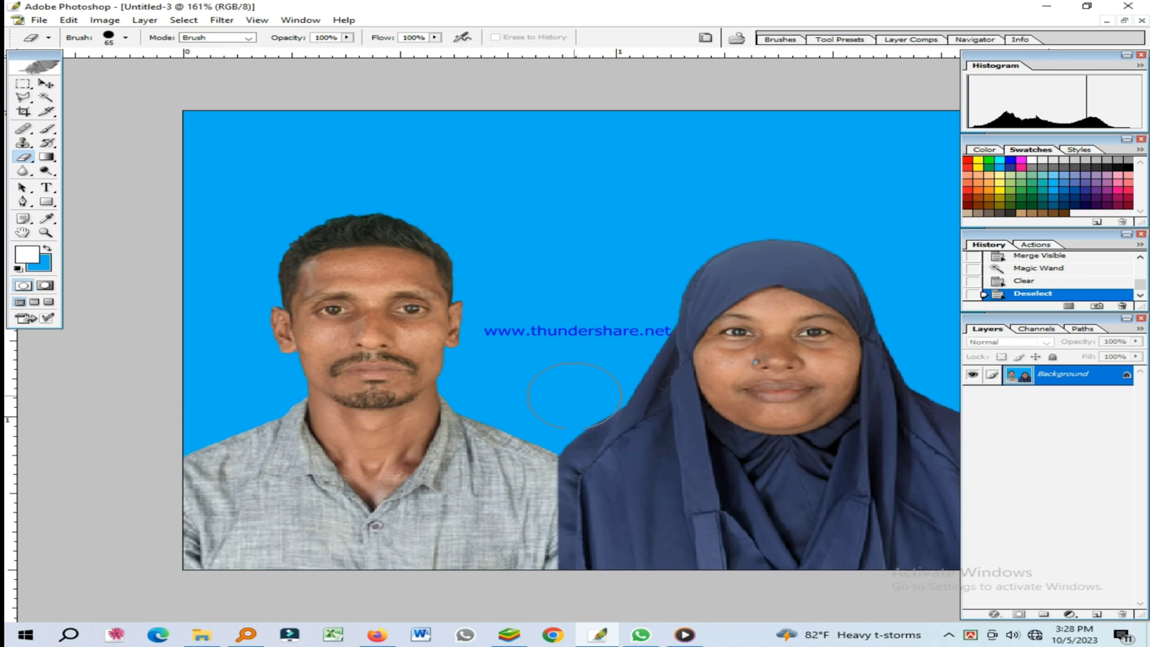
pyautogui.rightClick(574, 395)
pyautogui.moveTo(636, 429)
pyautogui.mouseDown()
pyautogui.moveTo(606, 402)
pyautogui.moveTo(563, 450)
pyautogui.mouseUp()
pyautogui.click(555, 380)
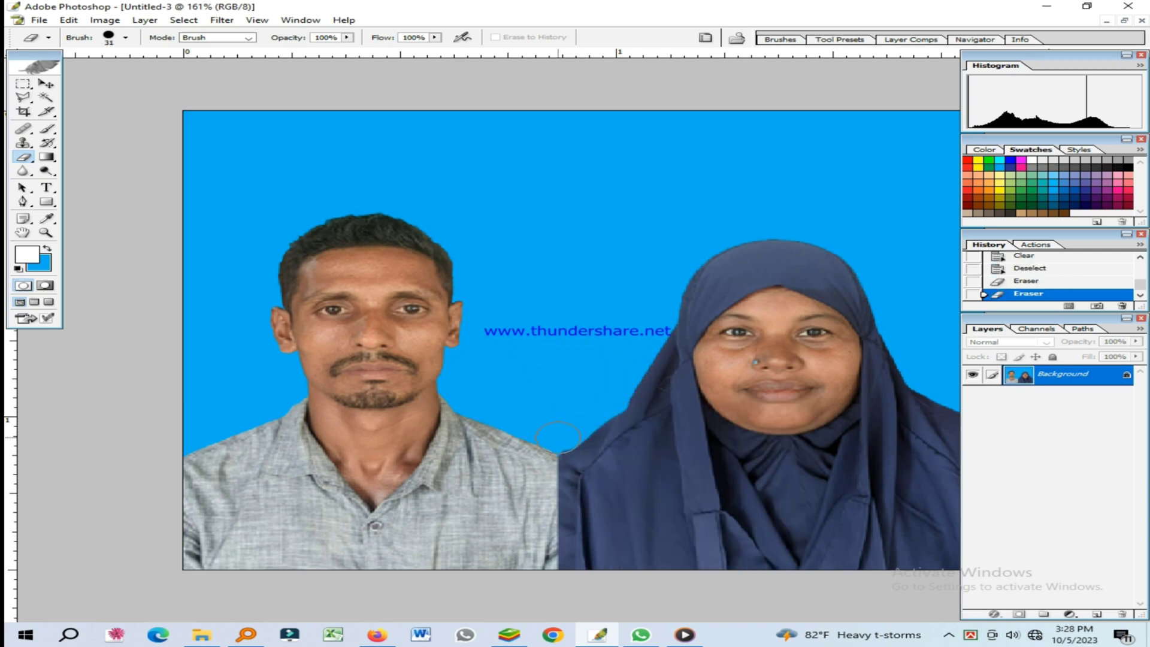
pyautogui.click(558, 437)
pyautogui.hotkey('ctrl', '-')
pyautogui.hotkey('ctrl', '-')
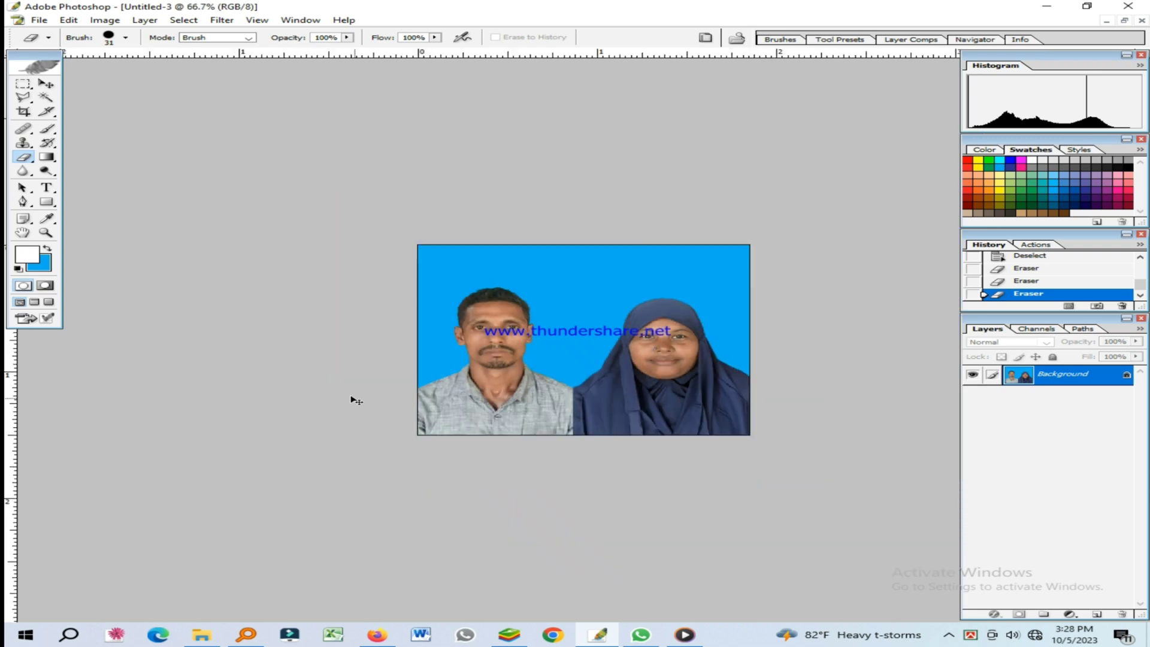
pyautogui.scroll(1, 595, 351)
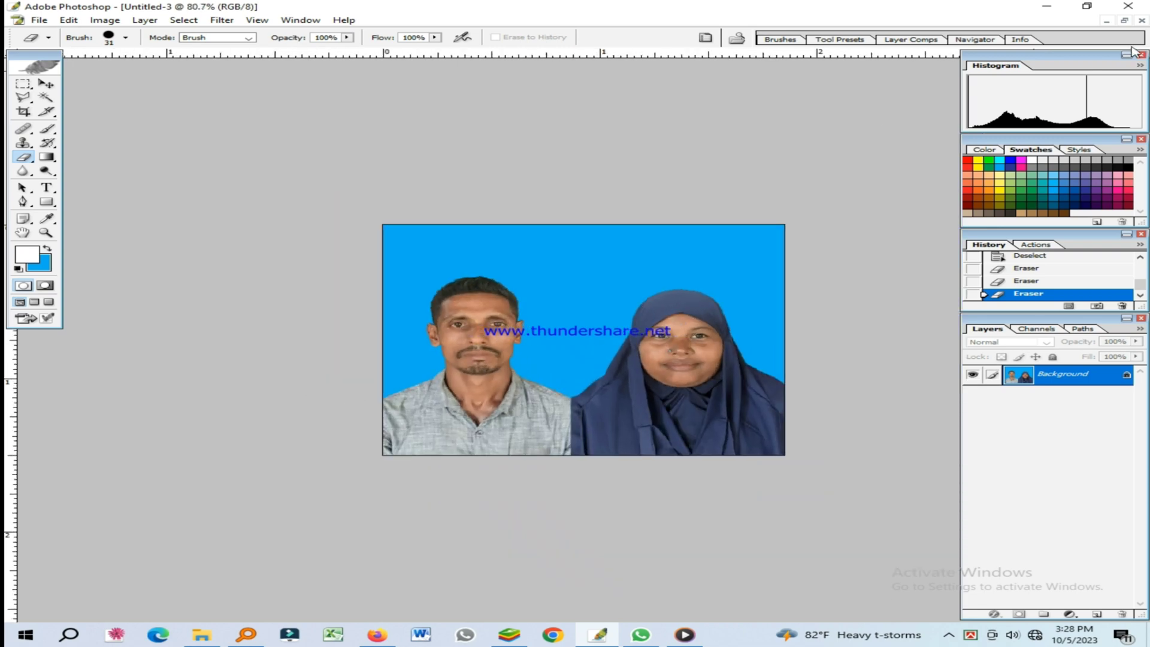
# Step: Restore the joint photo to a floating window and close Untitled-2 and Untitled-1 without saving
pyautogui.click(1125, 21)
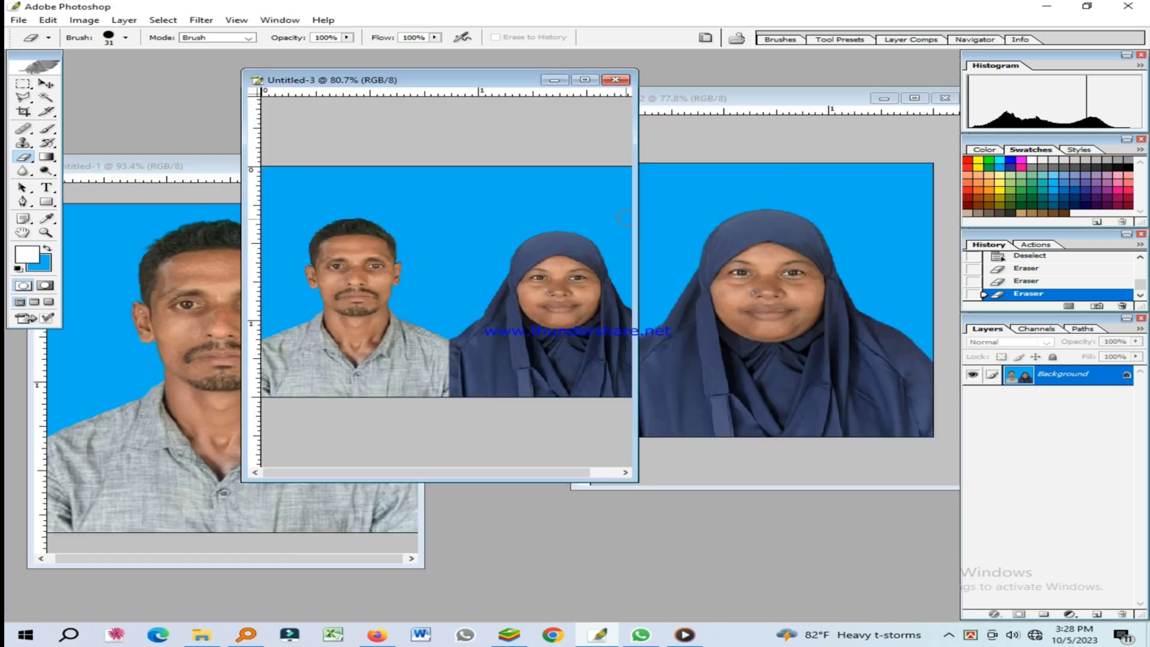
pyautogui.click(855, 221)
pyautogui.moveTo(842, 89); pyautogui.dragTo(711, 208)
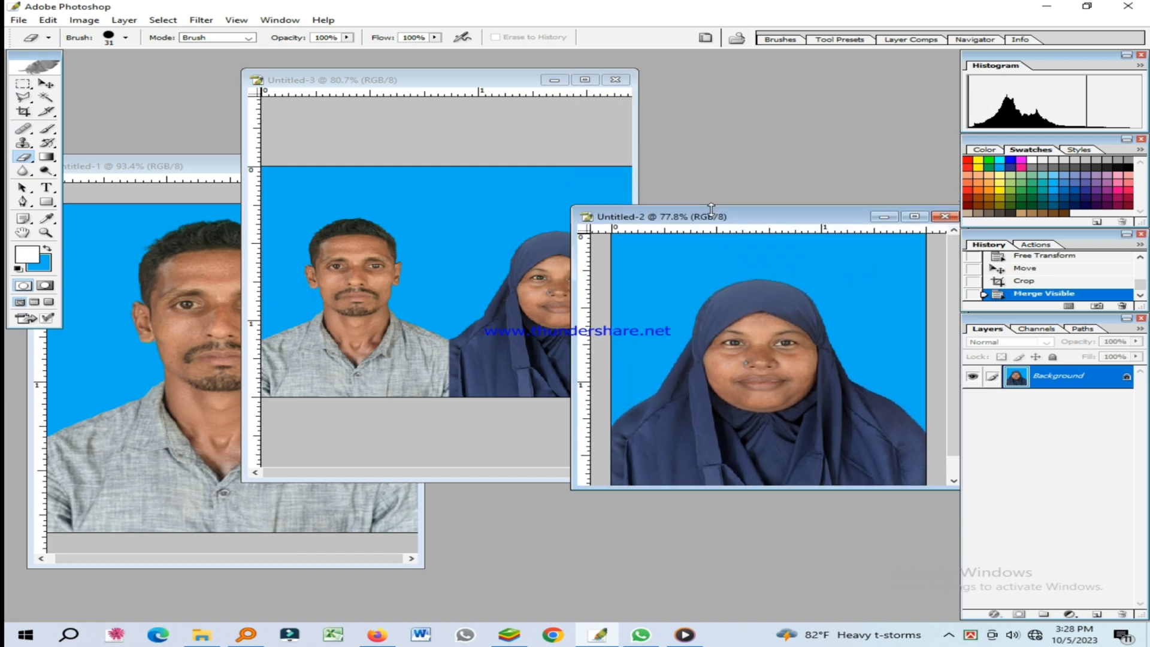
pyautogui.click(806, 294)
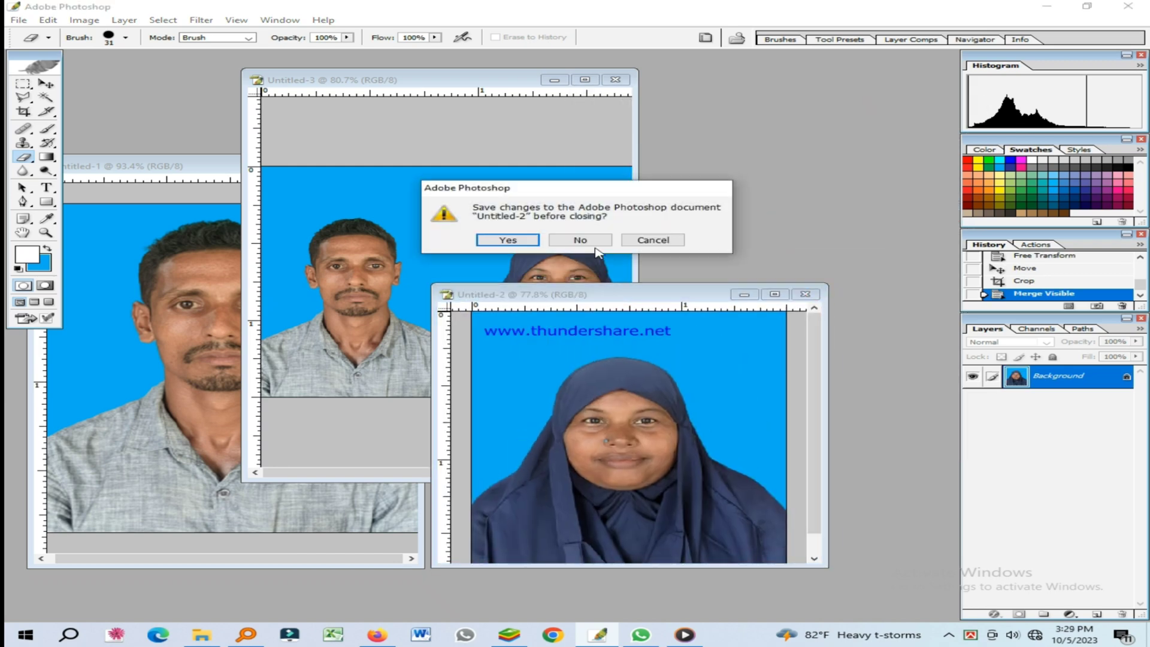
pyautogui.click(593, 242)
pyautogui.click(174, 238)
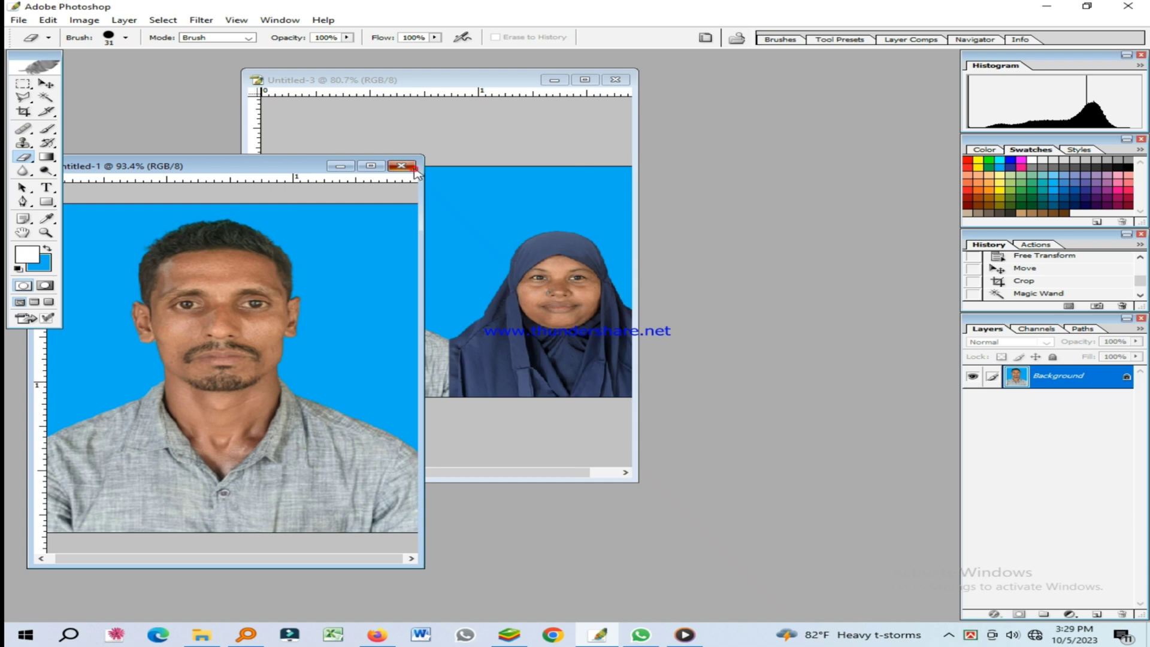
pyautogui.click(412, 167)
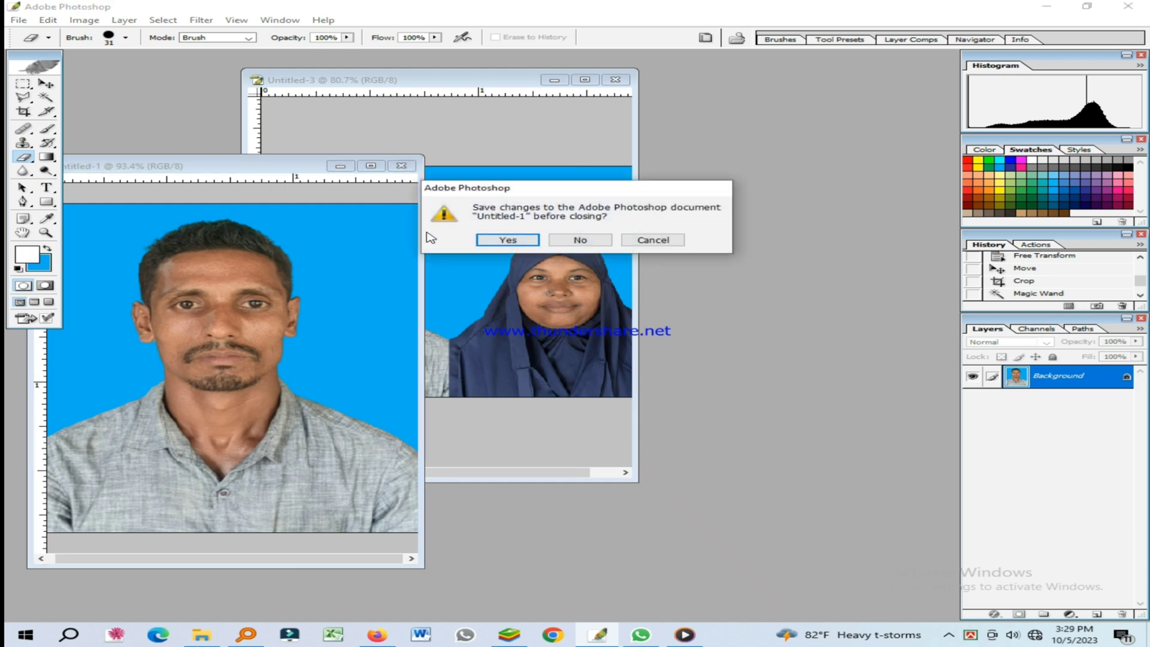
pyautogui.click(580, 240)
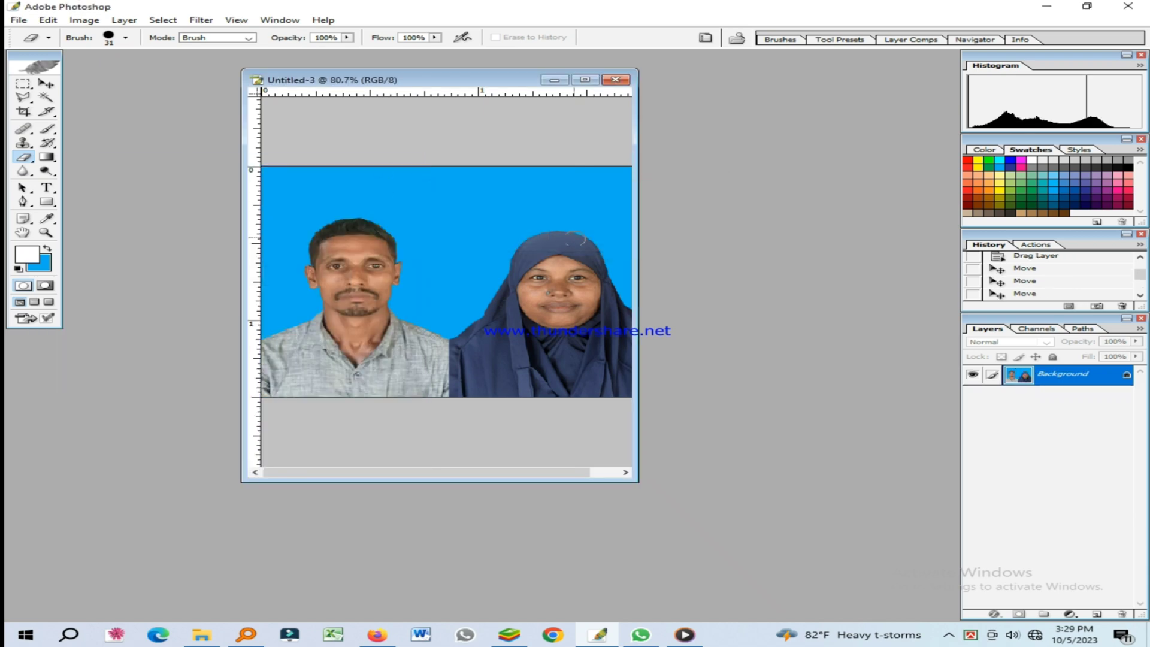
# Step: Enlarge the joint photo's window and fit the view so the whole couple picture shows with a margin around it
pyautogui.click(23, 84)
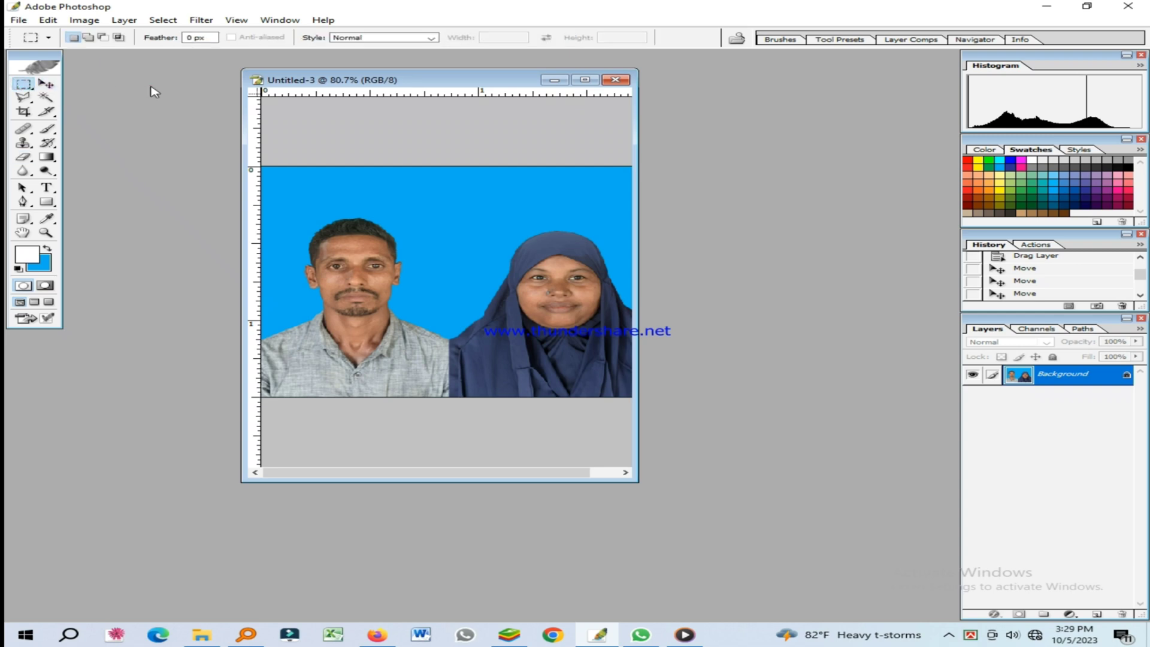
pyautogui.moveTo(633, 477); pyautogui.dragTo(806, 483)
pyautogui.hotkey('ctrl', '0')
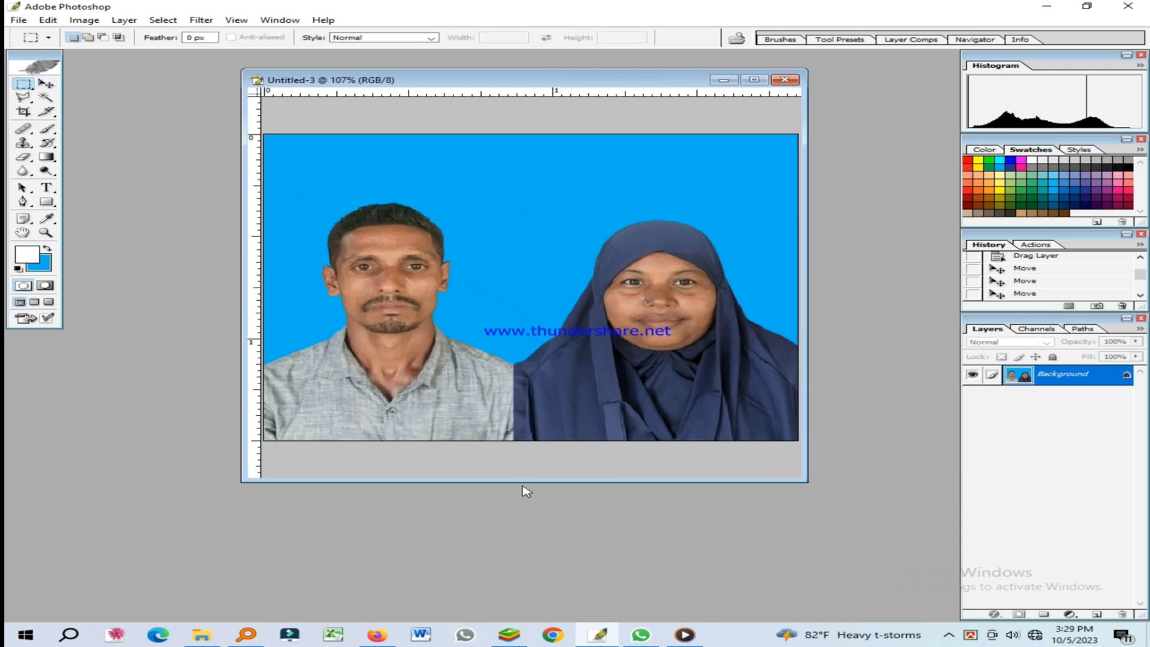
pyautogui.moveTo(526, 481); pyautogui.dragTo(512, 540)
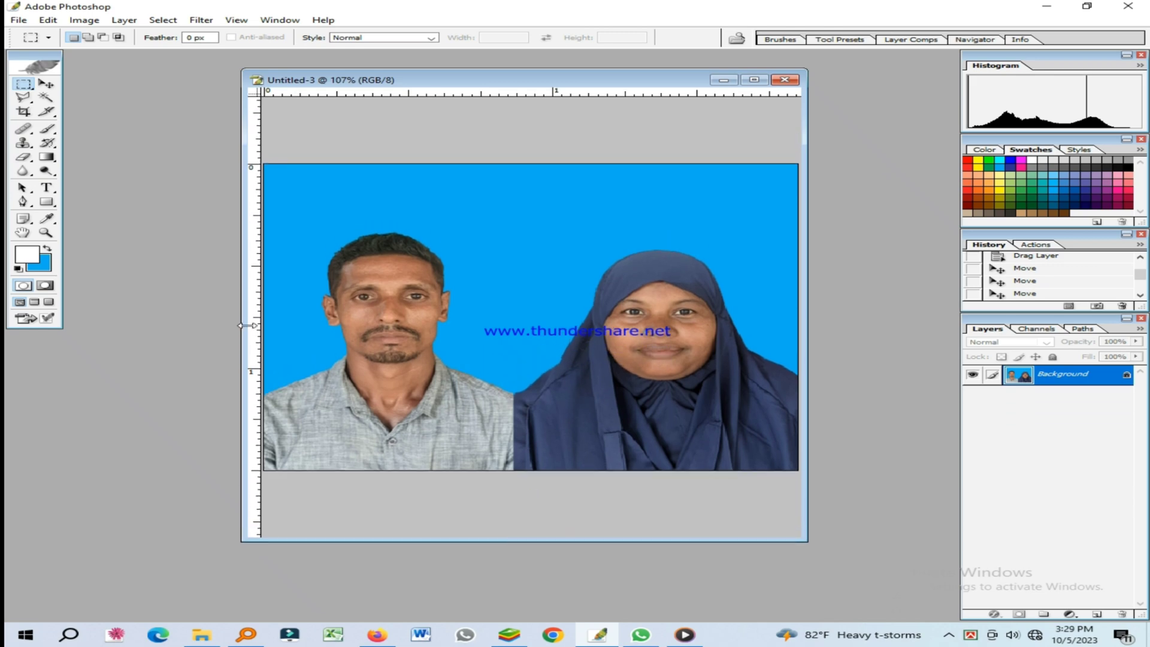
pyautogui.moveTo(242, 327); pyautogui.dragTo(158, 323)
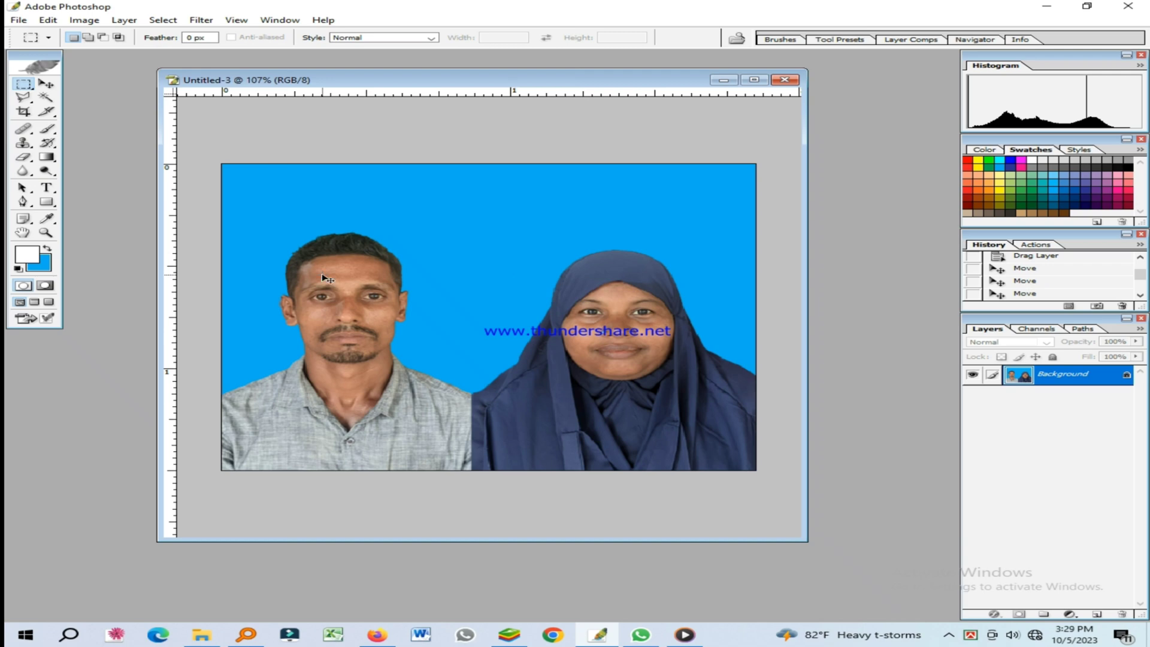
# Step: Create a new blank document from the A4 preset
pyautogui.hotkey('ctrl', 'n')
pyautogui.click(357, 199)
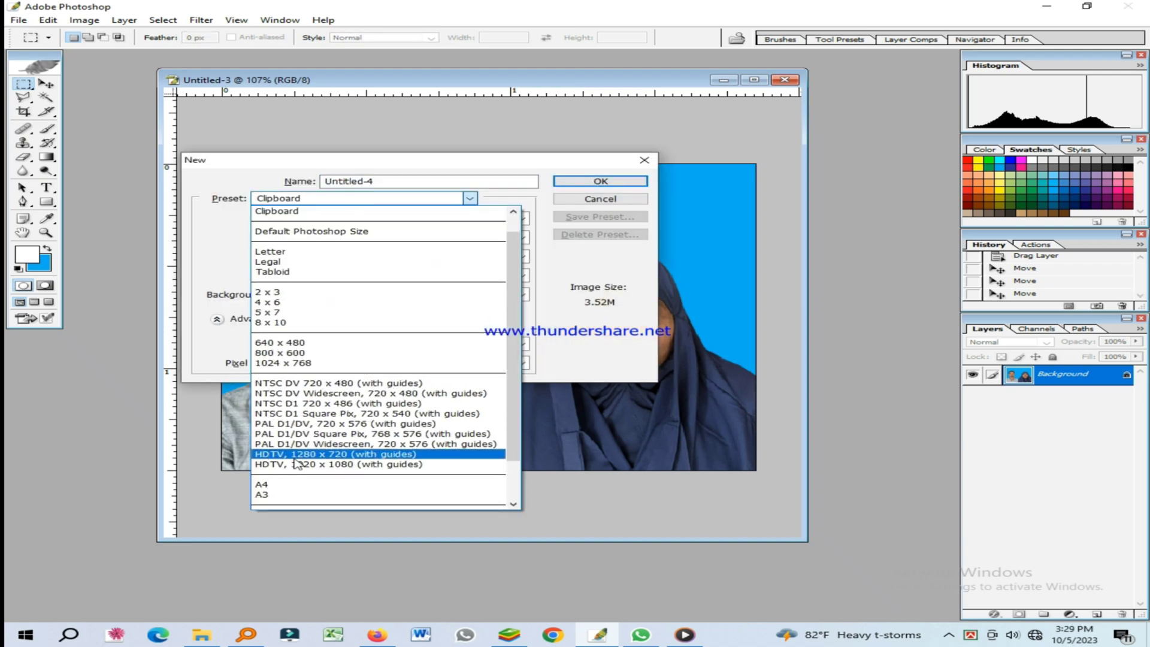
pyautogui.click(261, 484)
pyautogui.press('Return')
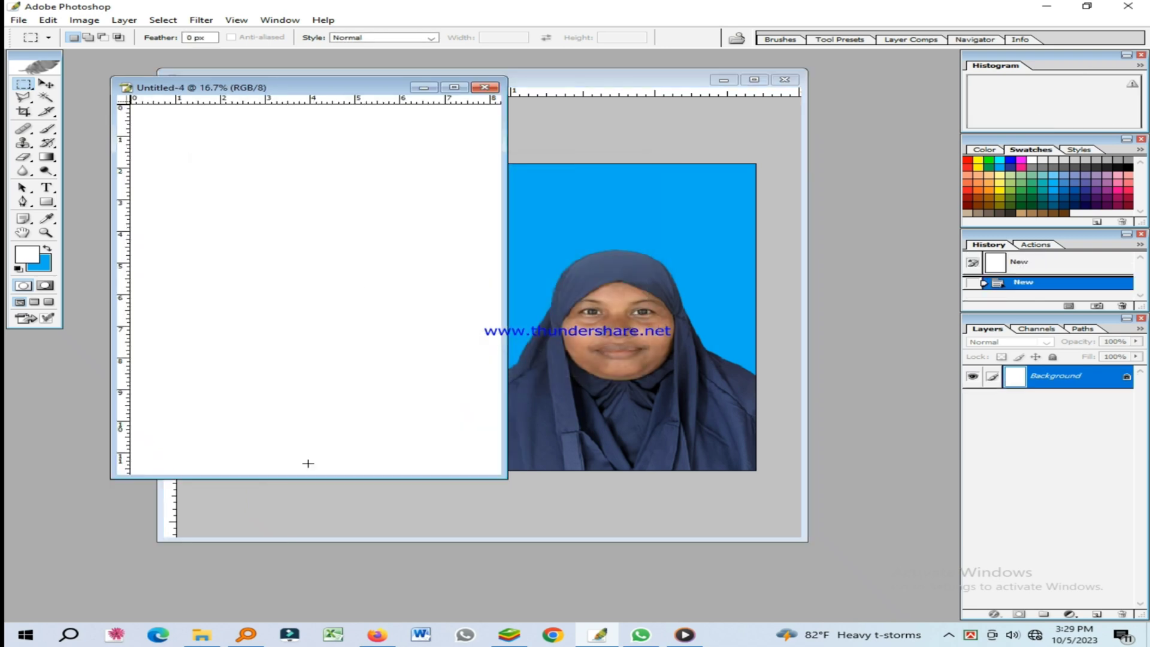
# Step: Copy the couple photo into the A4 document with the Move tool, maximize that document and place the photo in the page's upper-left corner
pyautogui.click(47, 84)
pyautogui.click(629, 197)
pyautogui.moveTo(557, 80); pyautogui.dragTo(765, 211)
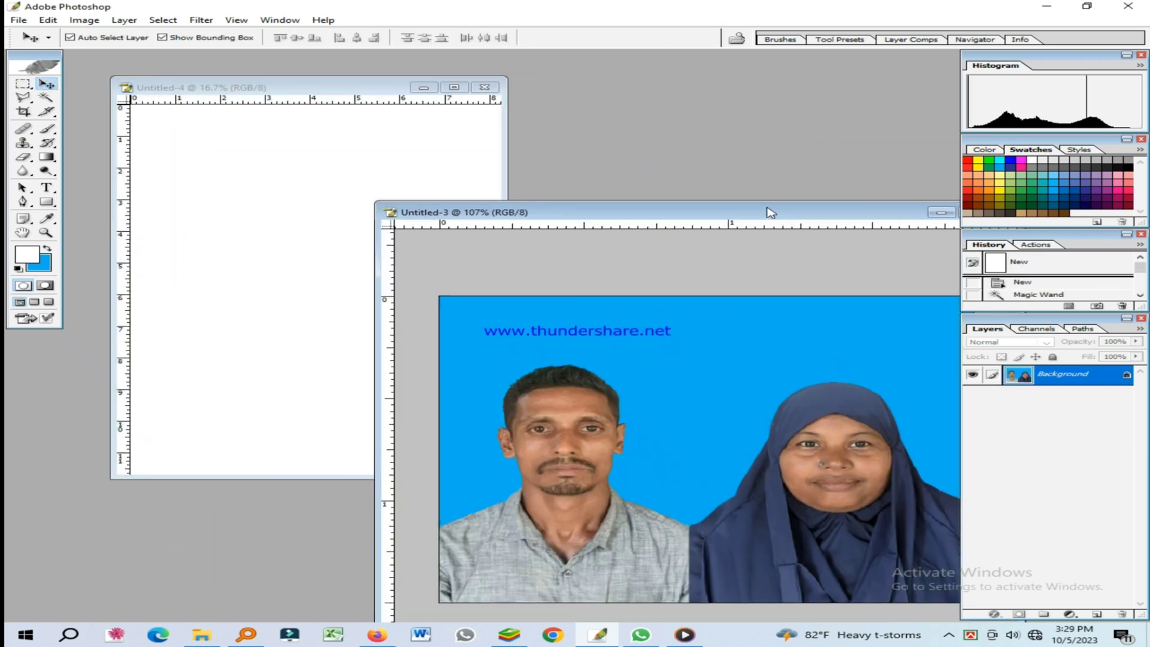
pyautogui.moveTo(746, 404); pyautogui.dragTo(308, 159)
pyautogui.click(461, 87)
pyautogui.hotkey('ctrl', '0')
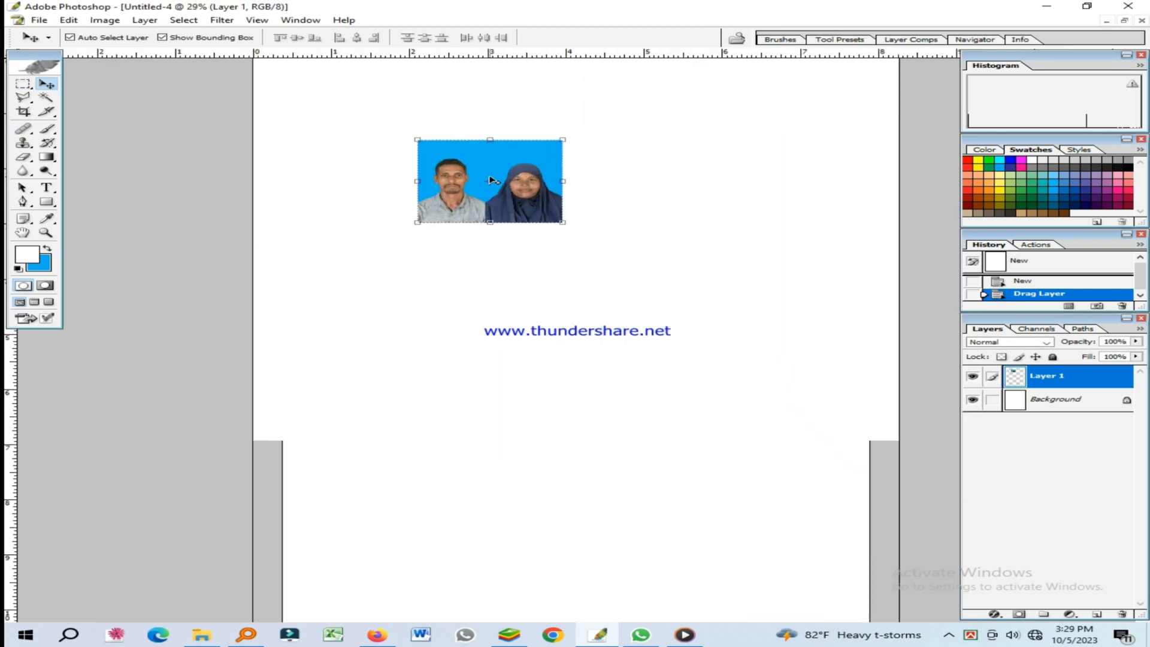
pyautogui.moveTo(484, 211); pyautogui.dragTo(326, 126)
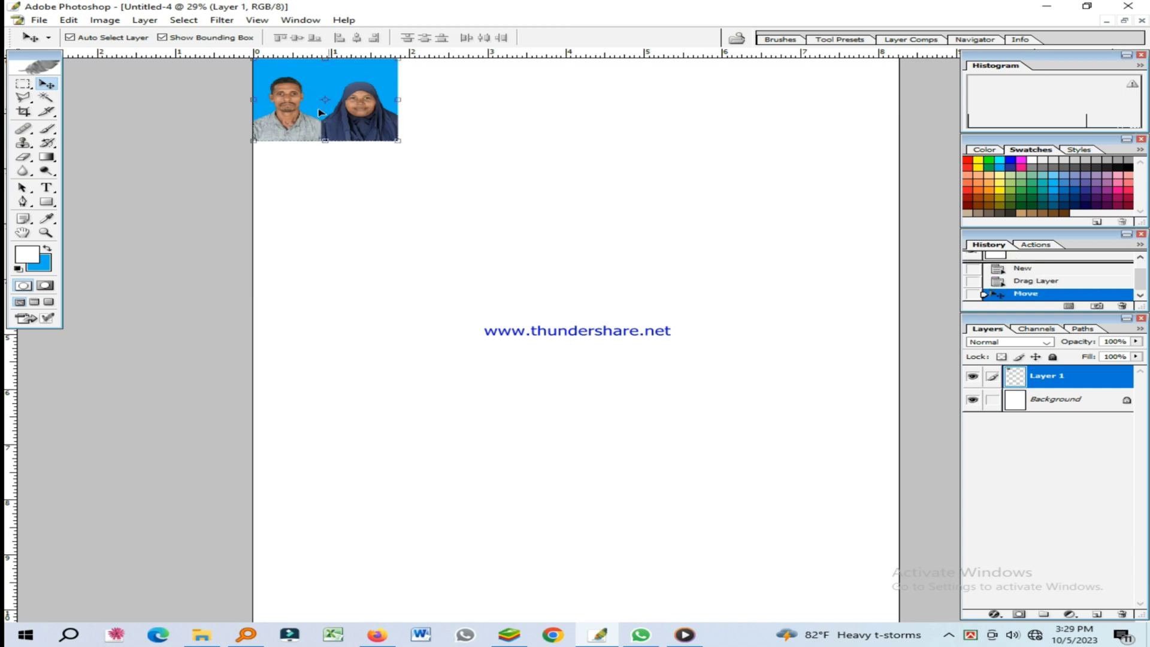
# Step: Duplicate the couple photo across the top of the page to form a row of four evenly spaced copies
pyautogui.moveTo(305, 122); pyautogui.dragTo(460, 128)
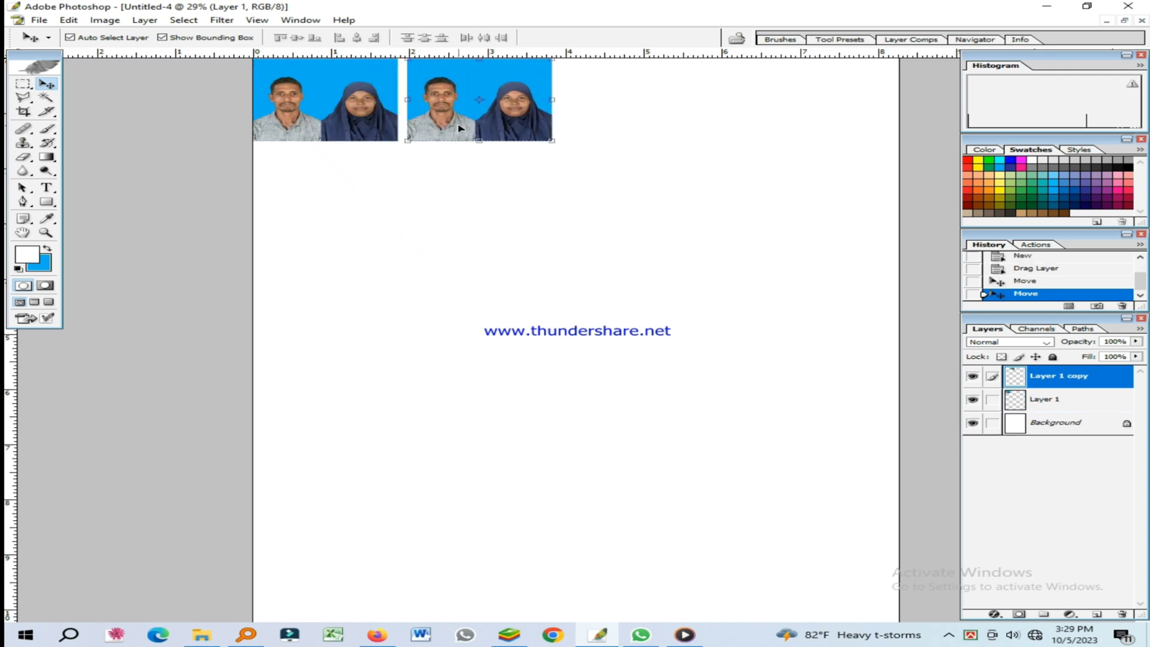
pyautogui.click(459, 126)
pyautogui.moveTo(459, 128); pyautogui.dragTo(748, 132)
pyautogui.hotkey('shift', 'Left')
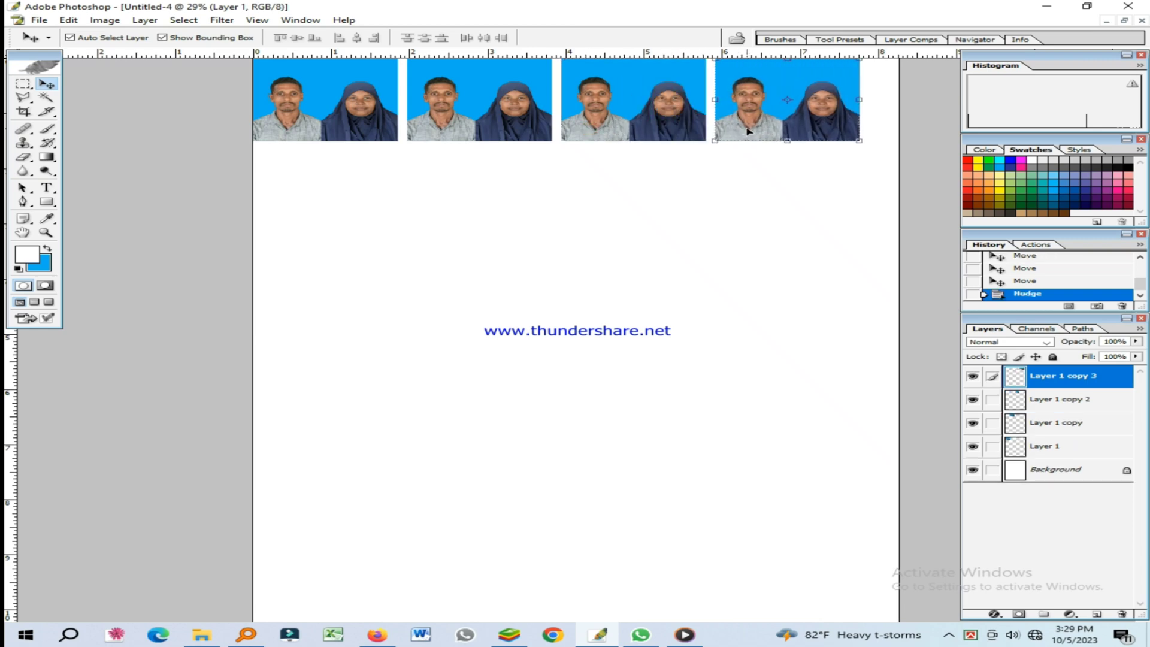
pyautogui.hotkey('shift', 'Right')
# Step: Merge the four photo layers of the top row down into a single layer above the background
pyautogui.hotkey('ctrl', 'e')
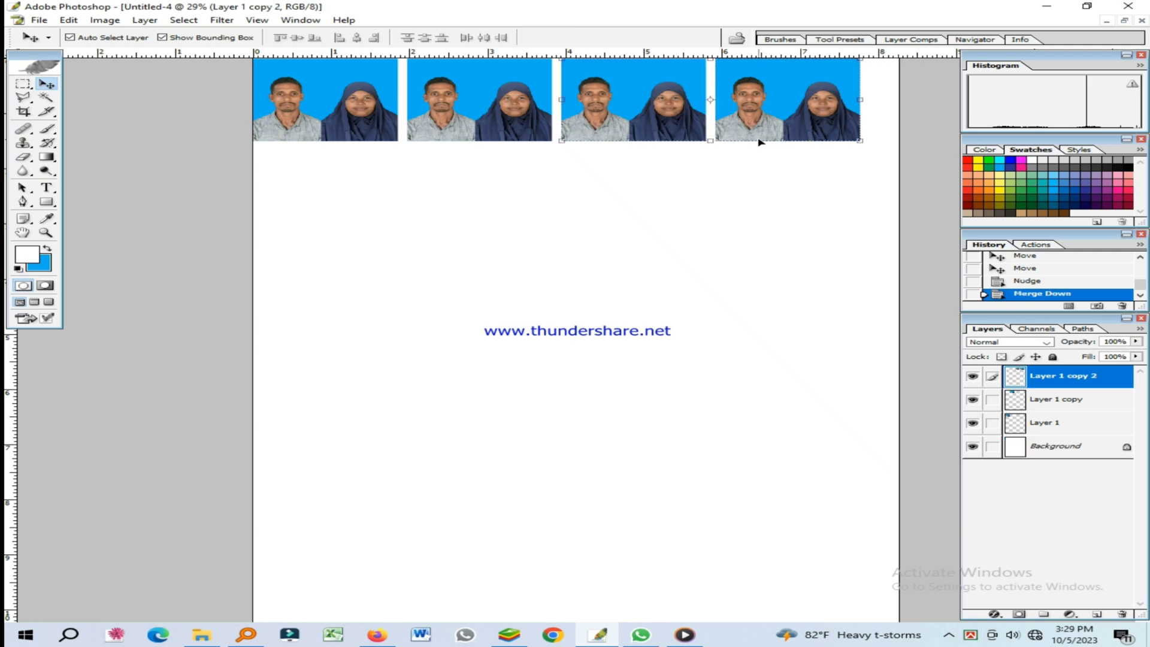
pyautogui.hotkey('ctrl', 'e')
pyautogui.hotkey('ctrl', 'e')
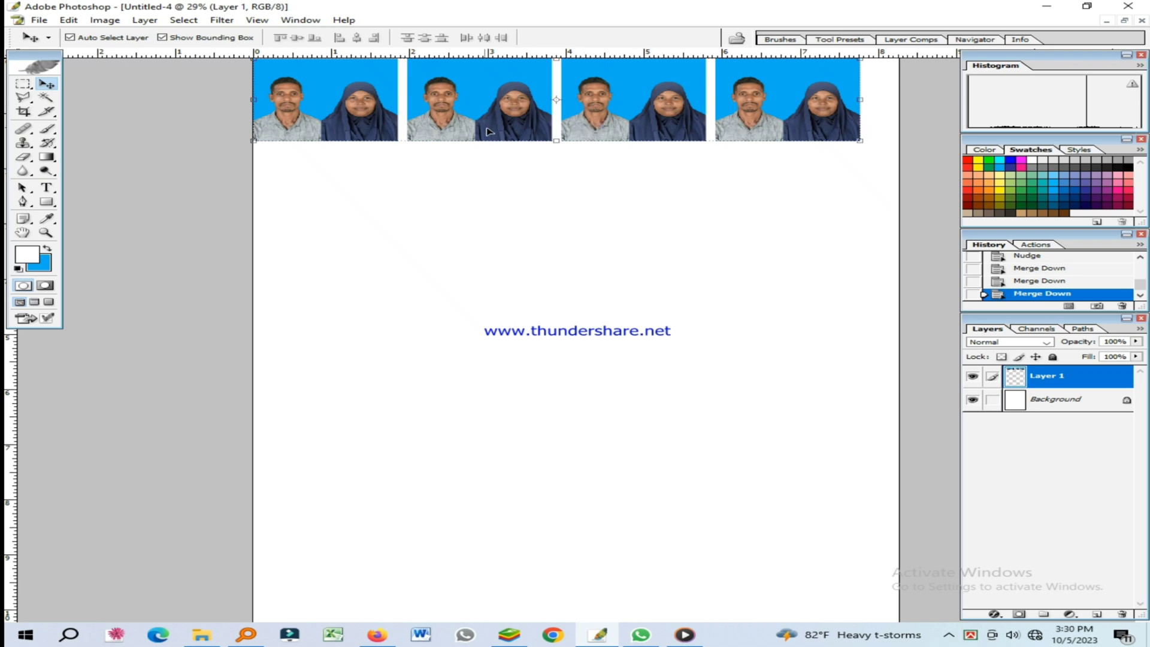
# Step: Hide the extras, duplicate the row down the page to make seven evenly spaced rows, and duplicate the last row's layer in place
pyautogui.hotkey('ctrl', 'h')
pyautogui.moveTo(590, 131); pyautogui.dragTo(601, 546)
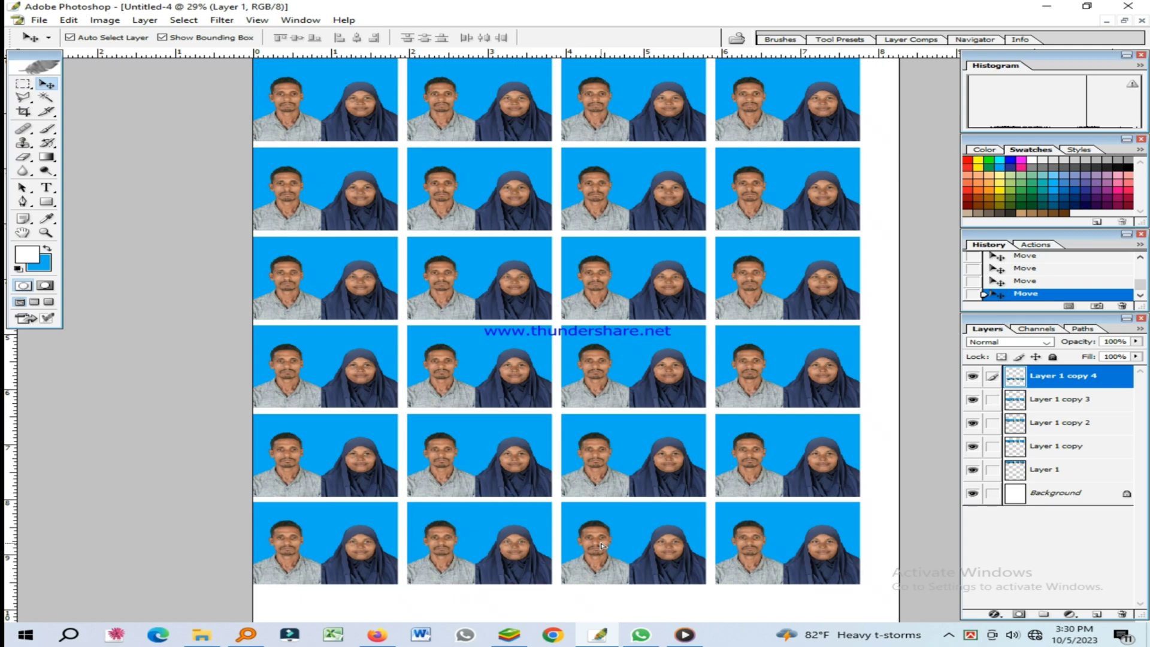
pyautogui.hotkey('ctrl', 'j')
pyautogui.hotkey('ctrl', '-')
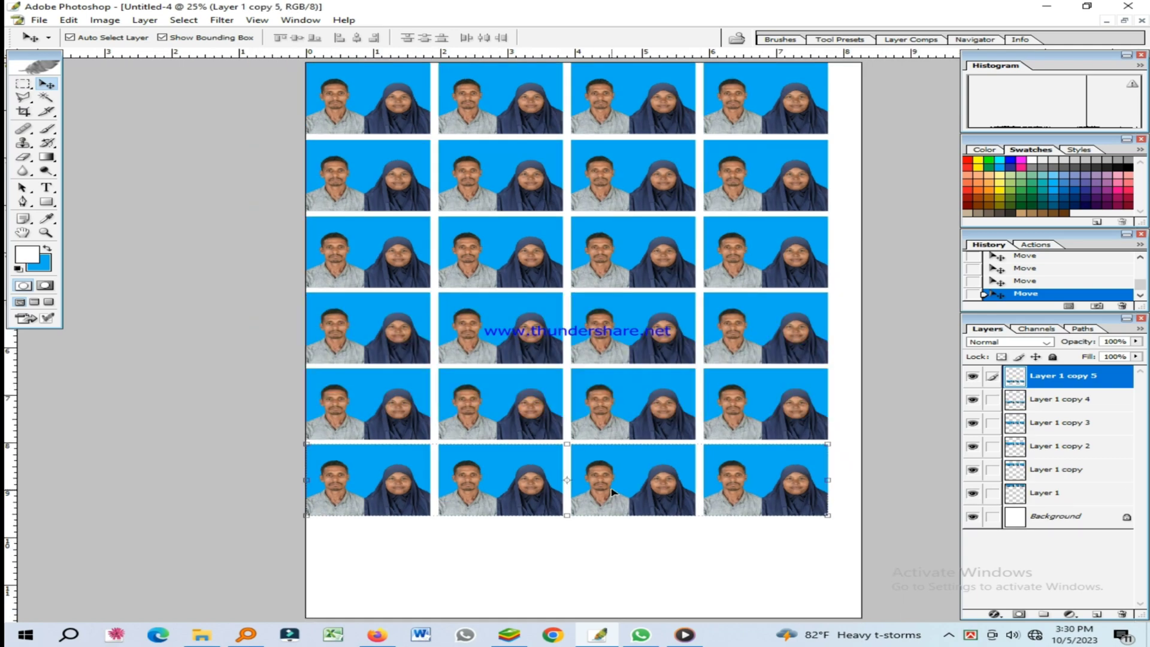
pyautogui.moveTo(612, 491); pyautogui.dragTo(612, 566)
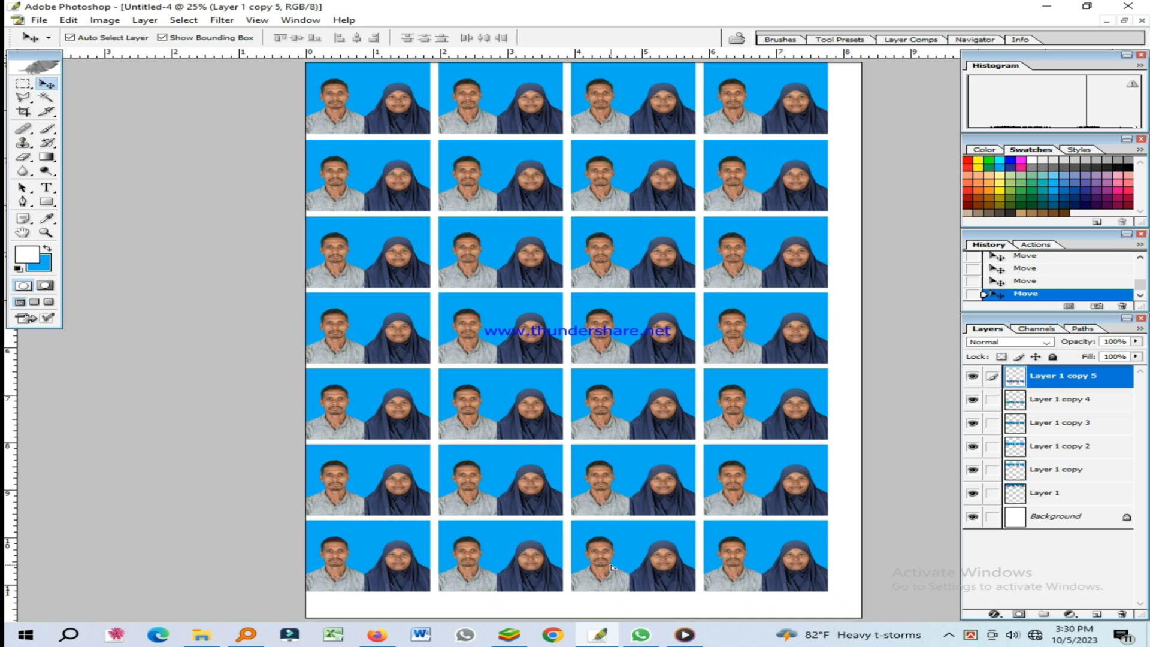
pyautogui.hotkey('ctrl', 'j')
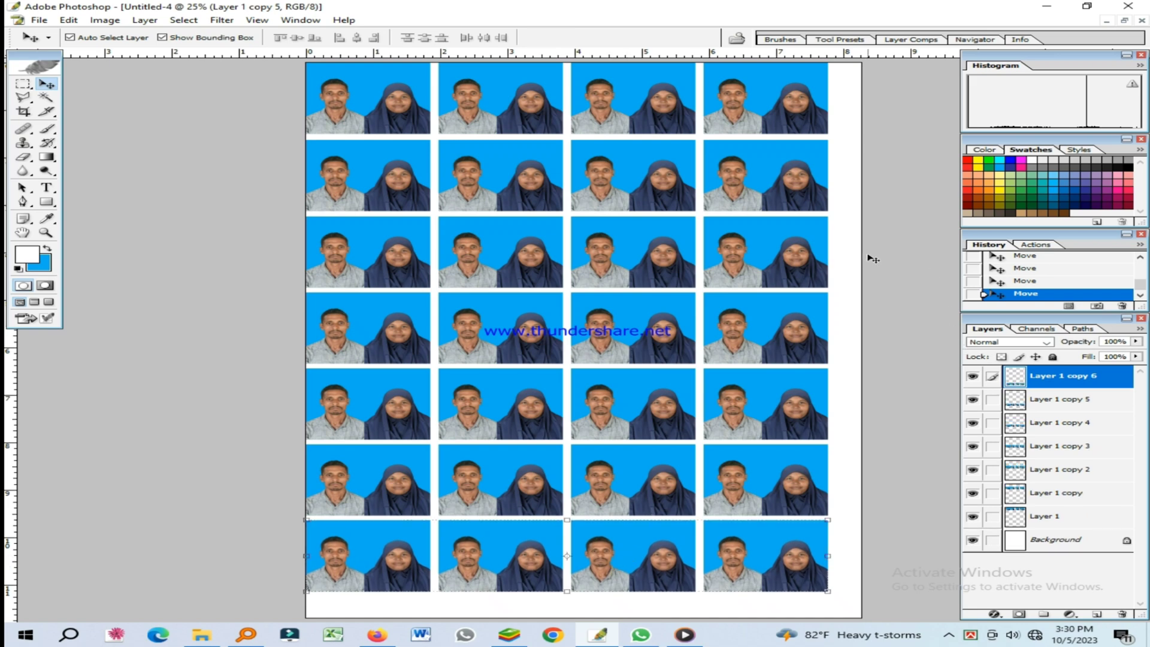
# Step: Restore the A4 document to a floating window, enlarge it to show all four photo columns and select the background layer
pyautogui.click(1125, 21)
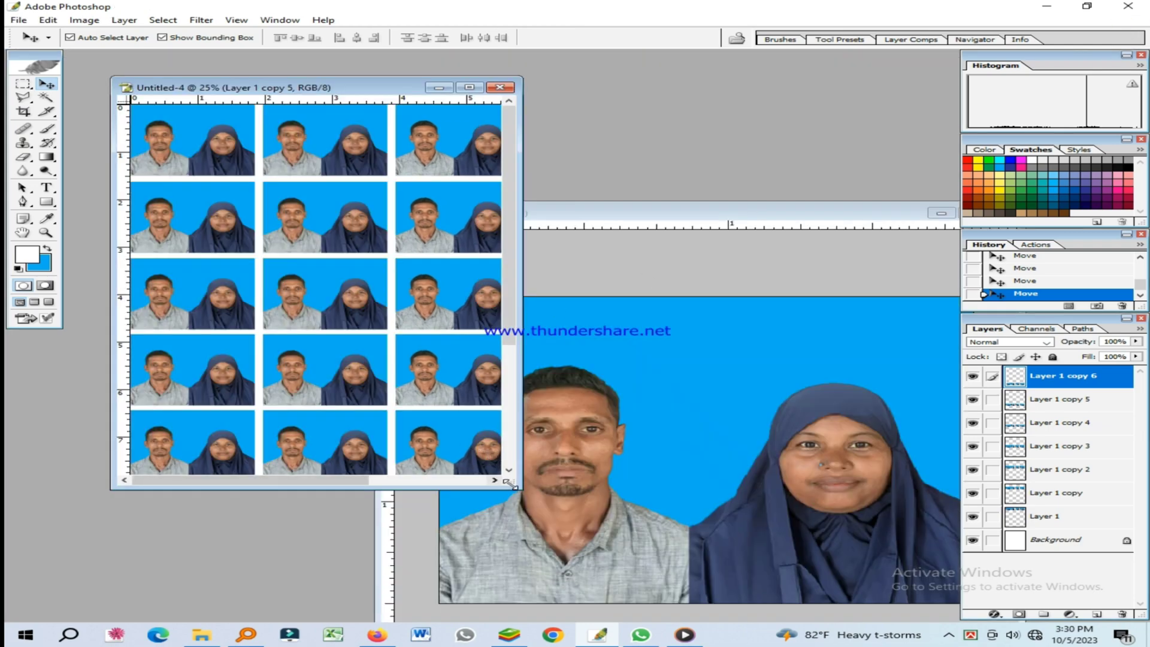
pyautogui.moveTo(514, 486); pyautogui.dragTo(772, 606)
pyautogui.click(714, 375)
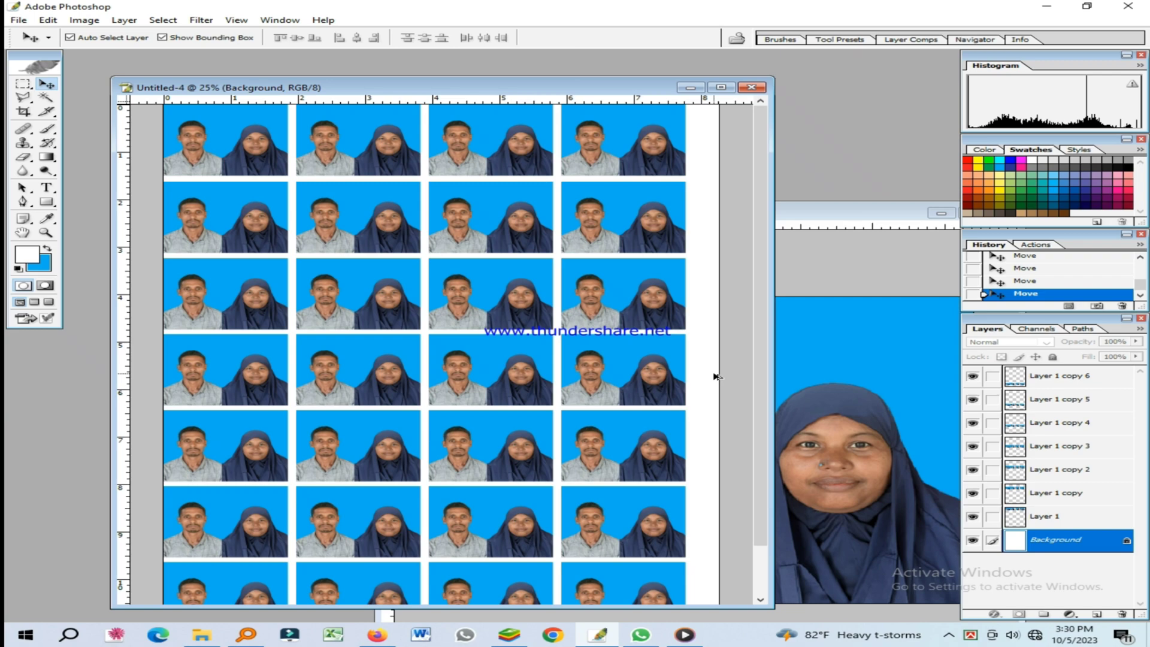
# Step: Set up printing of the sheet on the EPSON L130 with Epson Matte paper, High quality and Color, and cancel the print job
pyautogui.hotkey('ctrl', 'p')
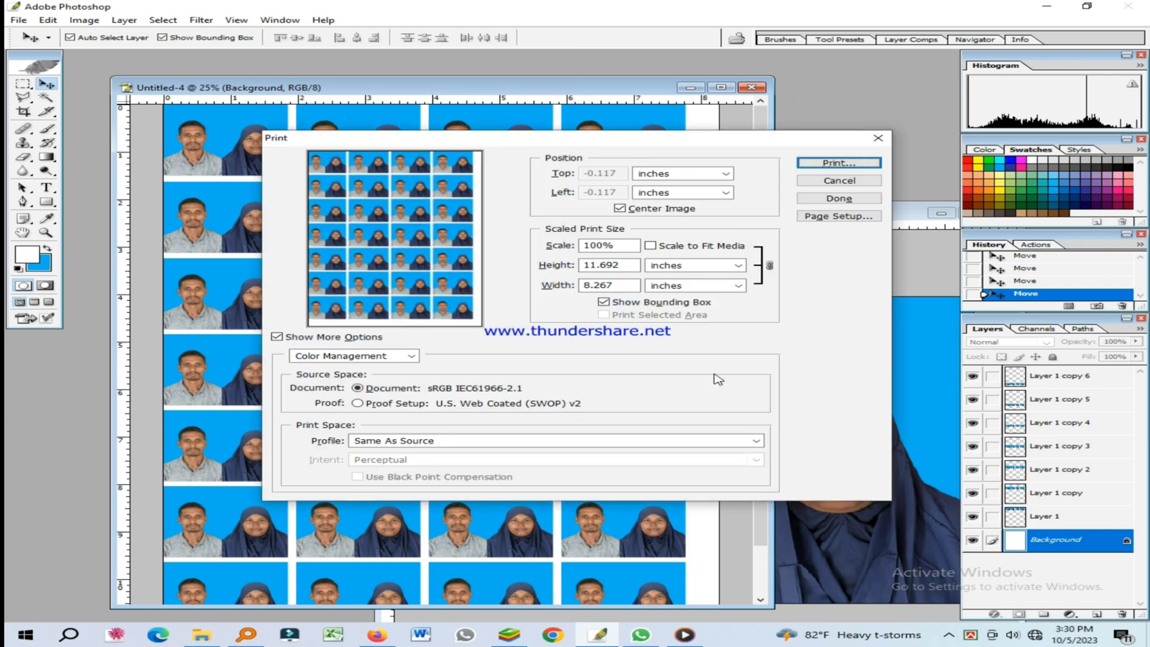
pyautogui.click(670, 248)
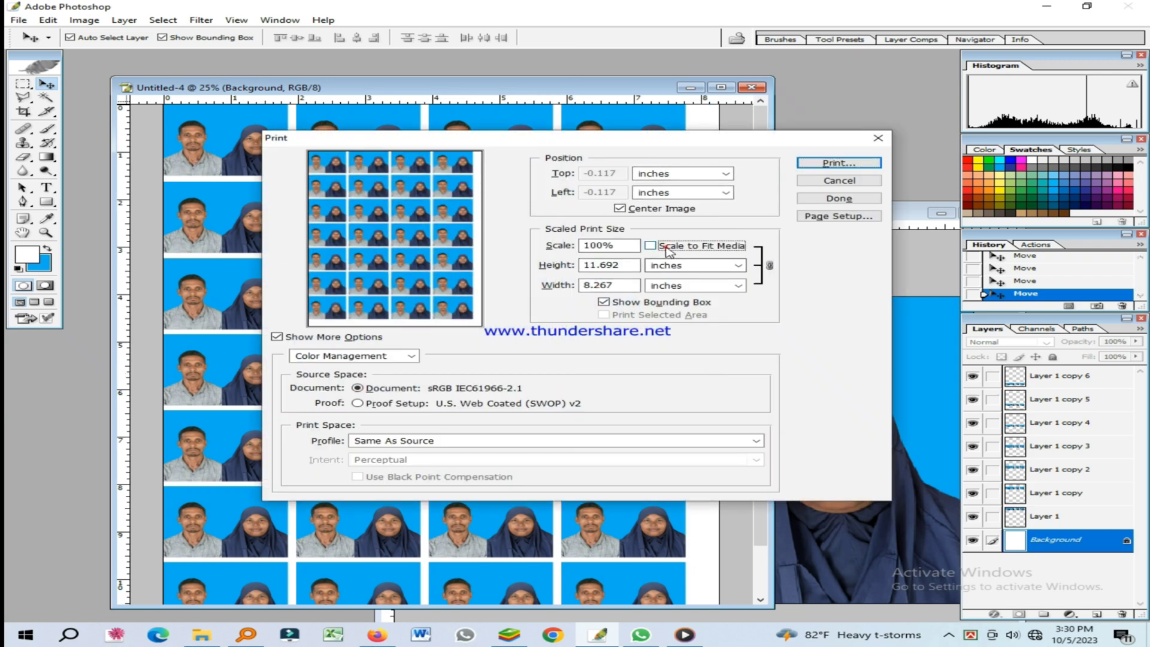
pyautogui.click(808, 163)
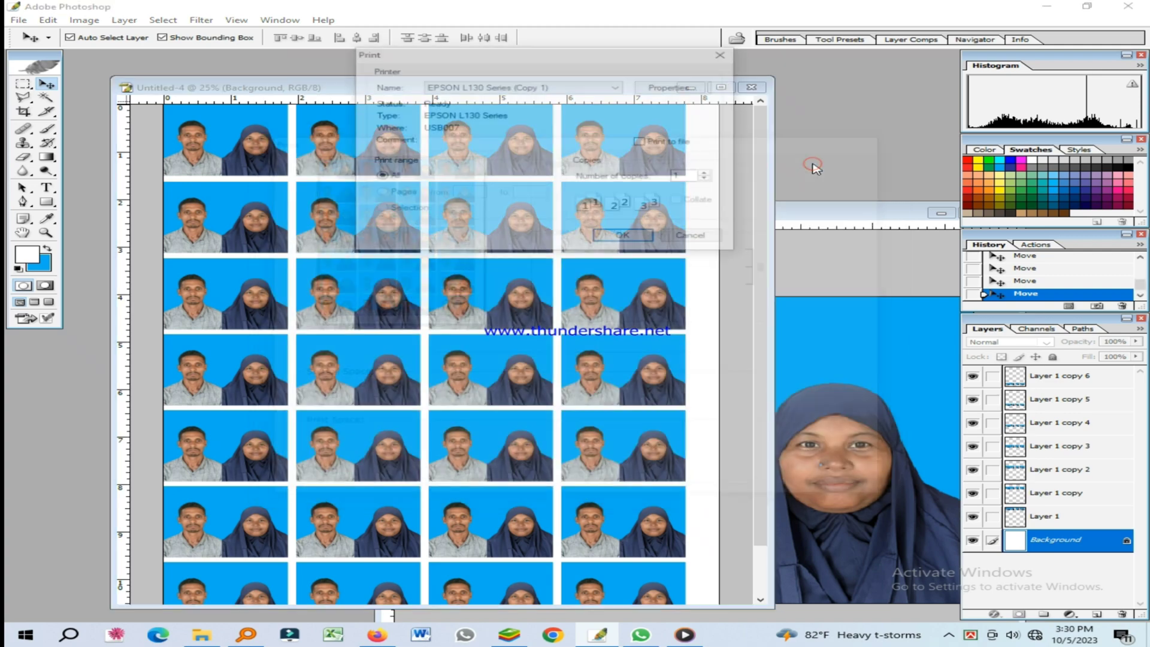
pyautogui.click(675, 89)
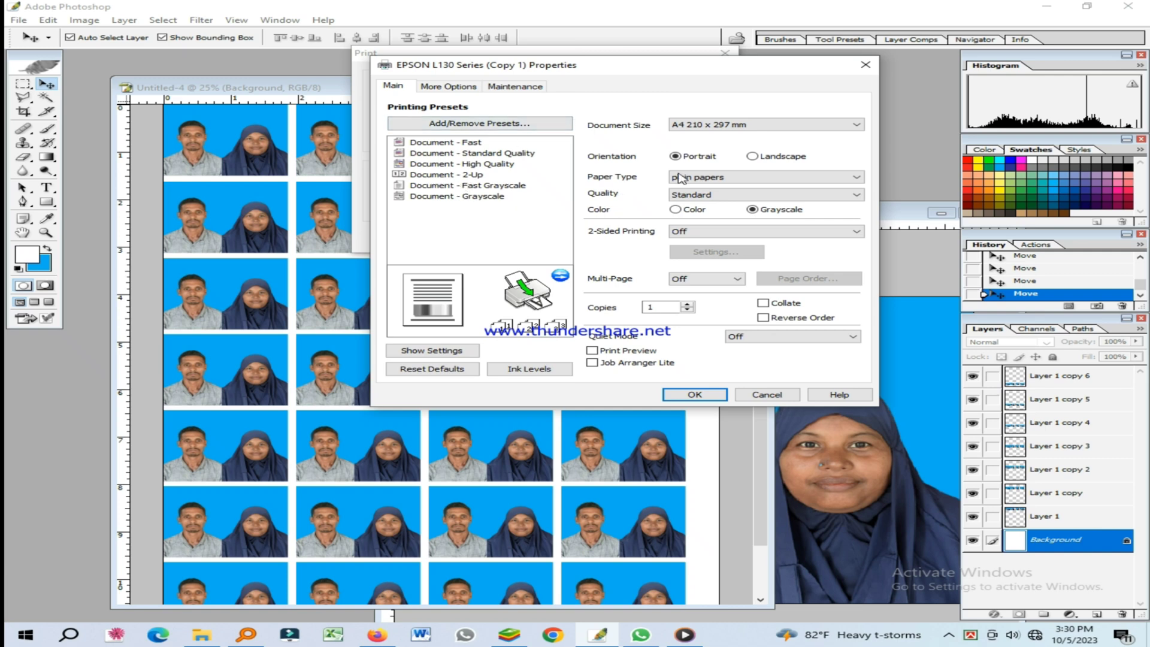
pyautogui.click(680, 178)
pyautogui.click(695, 194)
pyautogui.click(710, 196)
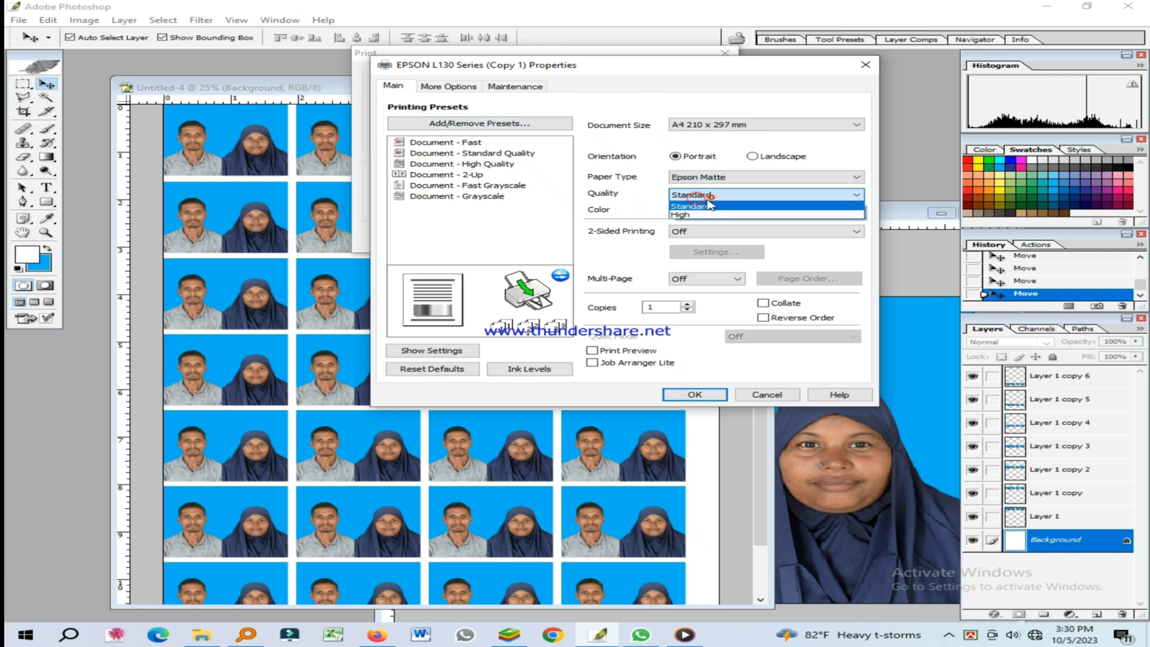
pyautogui.click(683, 214)
pyautogui.click(680, 210)
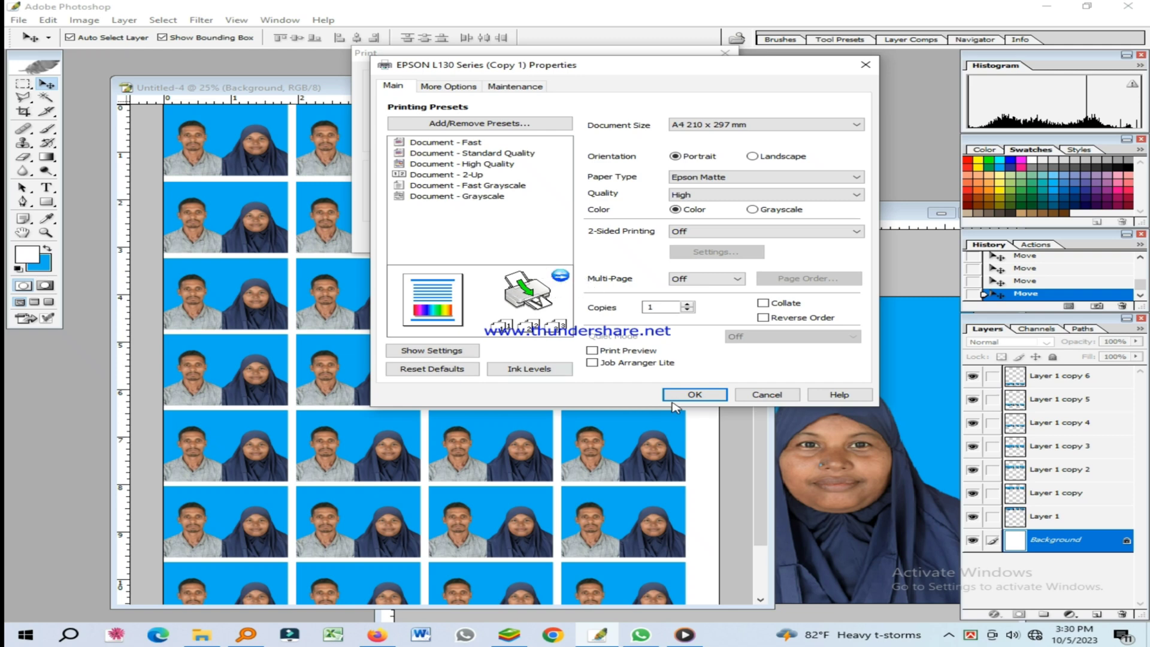
pyautogui.click(690, 394)
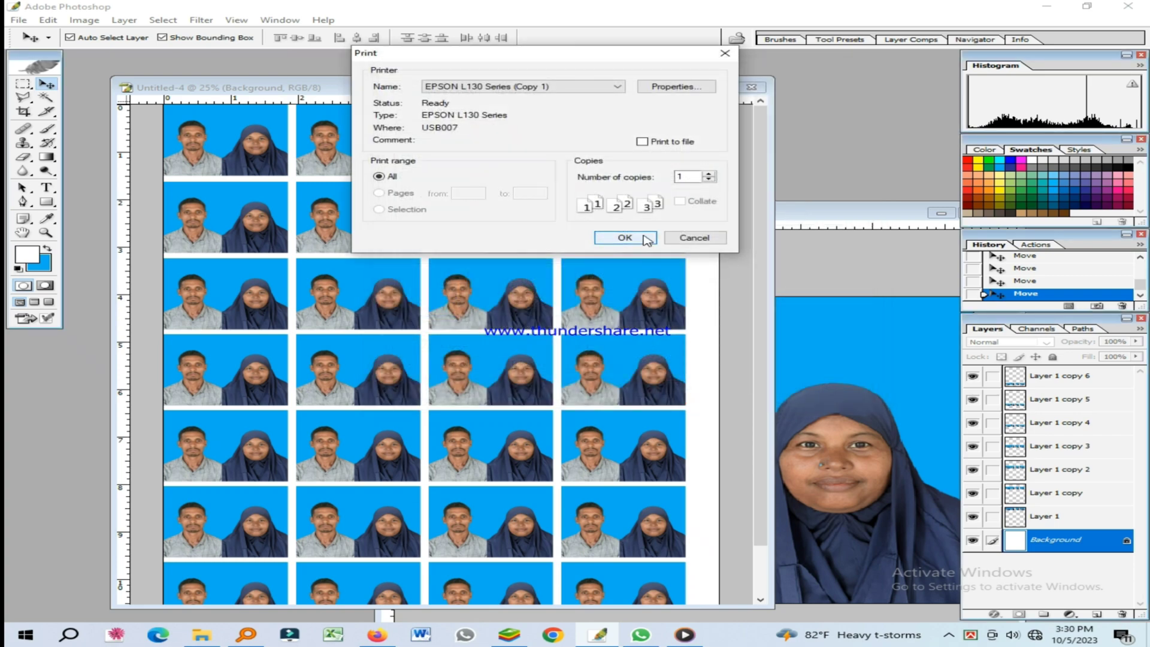
pyautogui.click(684, 239)
# Step: Reposition and narrow the A4 document window and fit the whole sheet inside it to review the photo layout
pyautogui.moveTo(604, 91); pyautogui.dragTo(482, 92)
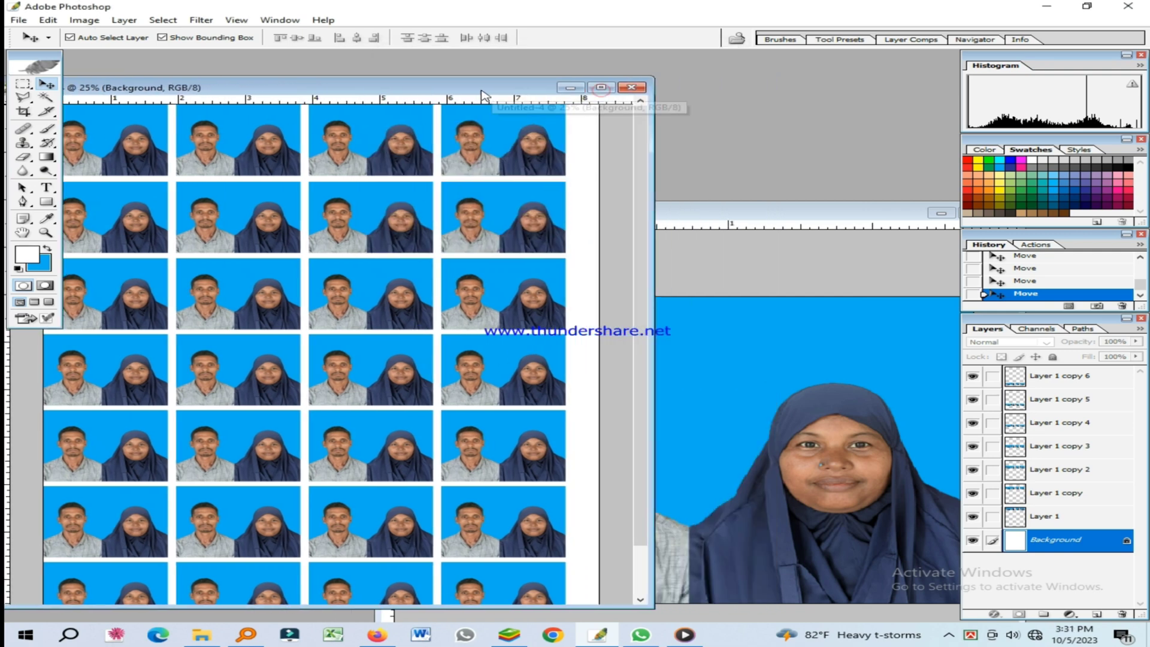
pyautogui.hotkey('ctrl', '-')
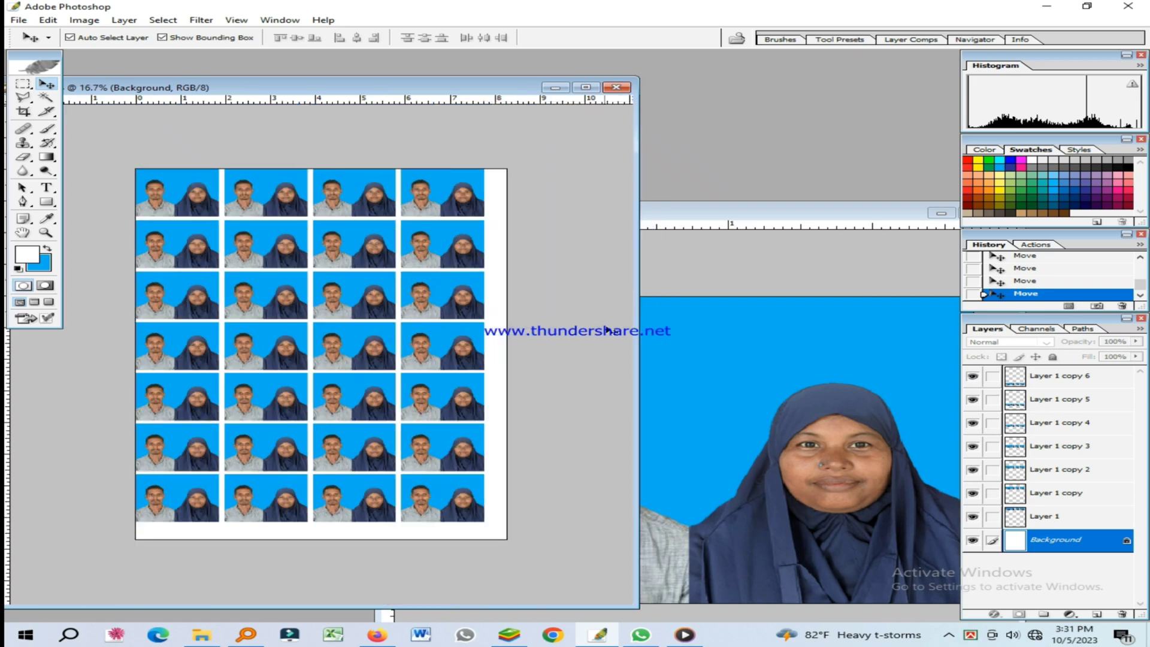
pyautogui.moveTo(637, 314); pyautogui.dragTo(557, 314)
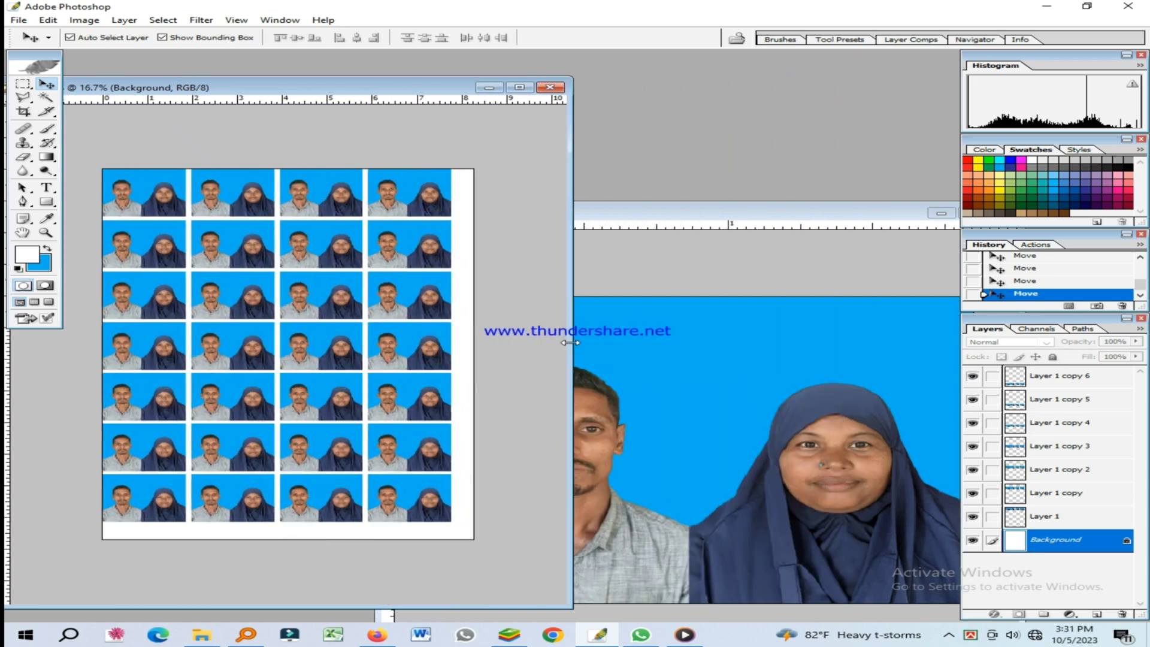
pyautogui.moveTo(327, 84); pyautogui.dragTo(487, 89)
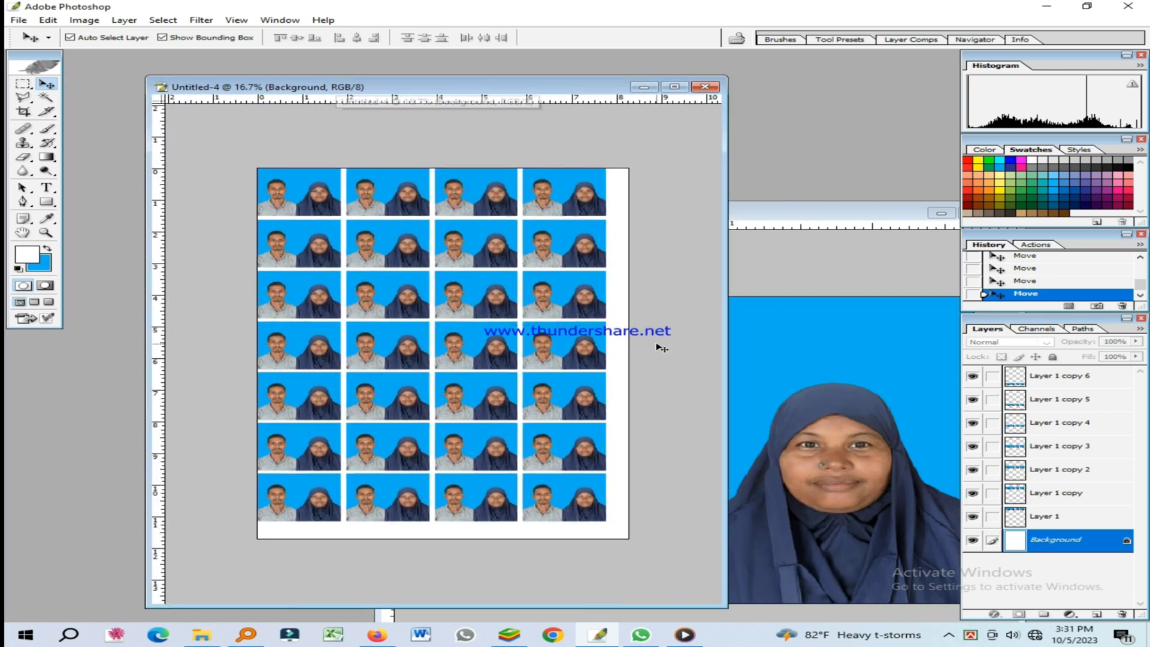
pyautogui.hotkey('ctrl', '0')
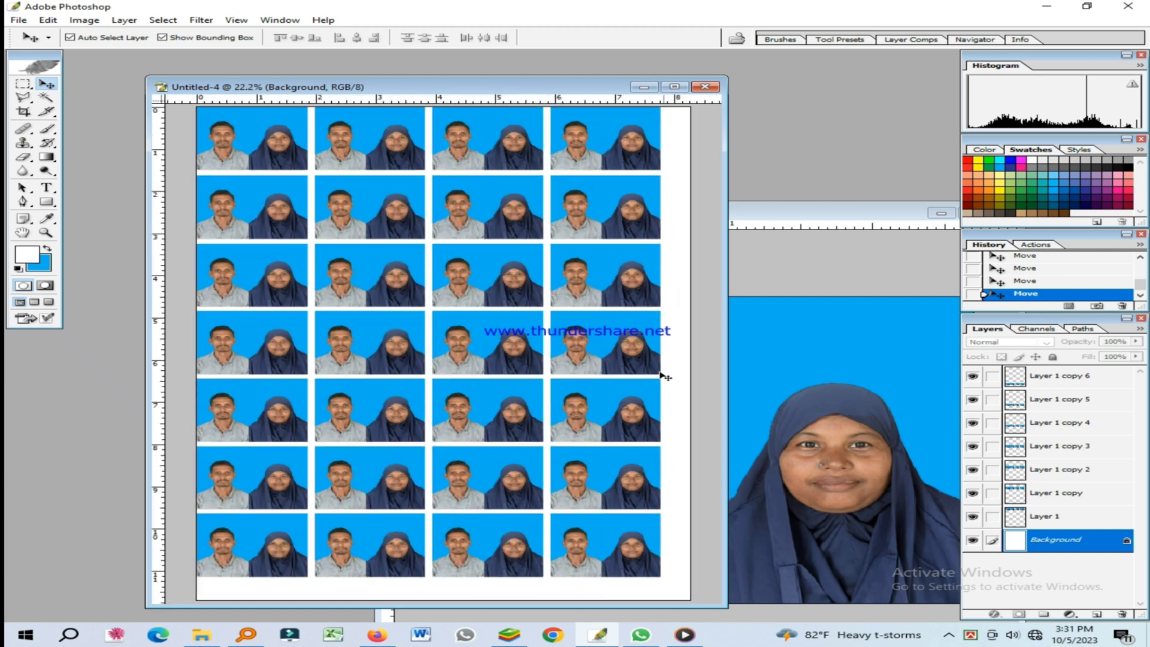
pyautogui.click(797, 333)
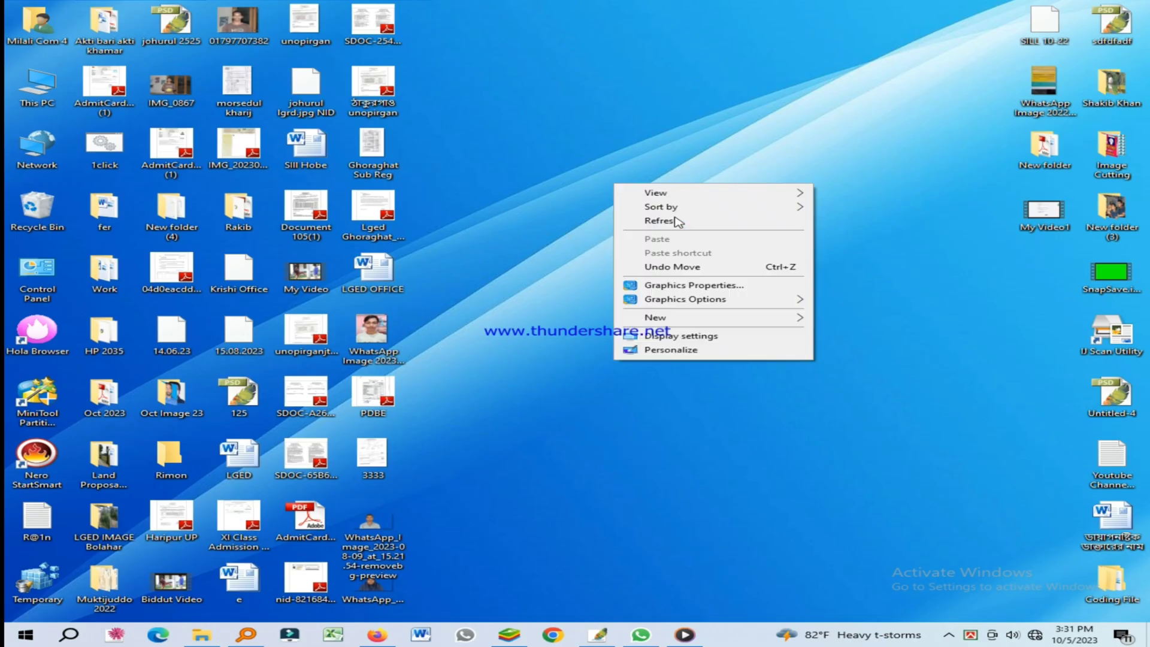
pyautogui.rightClick(681, 219)
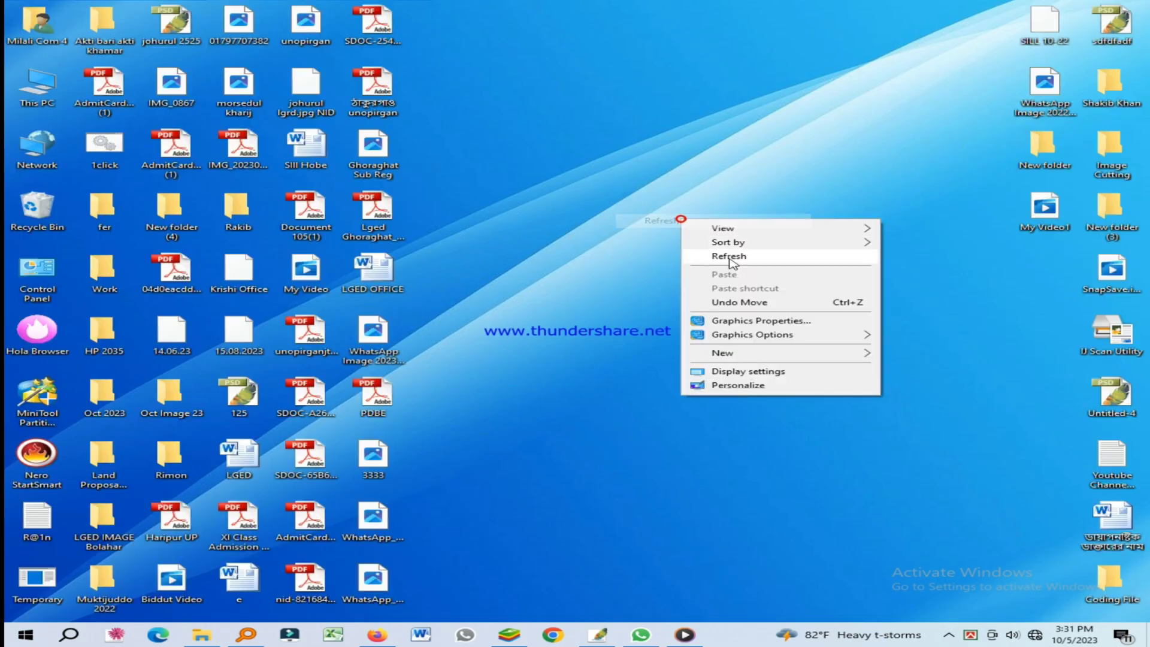